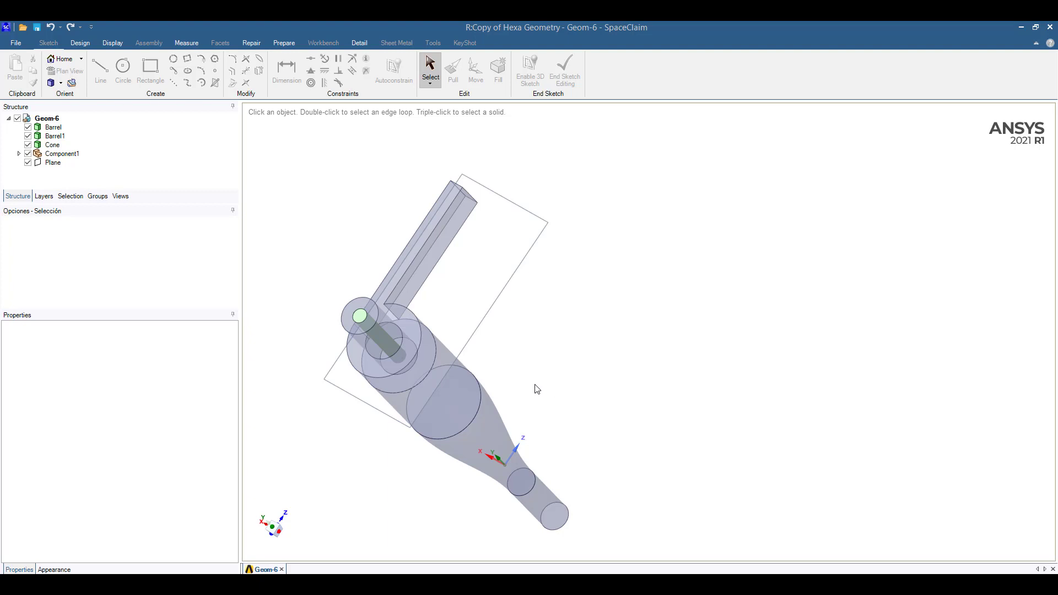
# Step: Examine which parts of the model are the Barrel and Barrel1 bodies and Component1's Vortex_Inner, Vortex and Outlet region bodies
pyautogui.moveTo(606, 347)
pyautogui.mouseDown(button='middle')
pyautogui.moveTo(621, 335)
pyautogui.moveTo(613, 316)
pyautogui.mouseUp(button='middle')
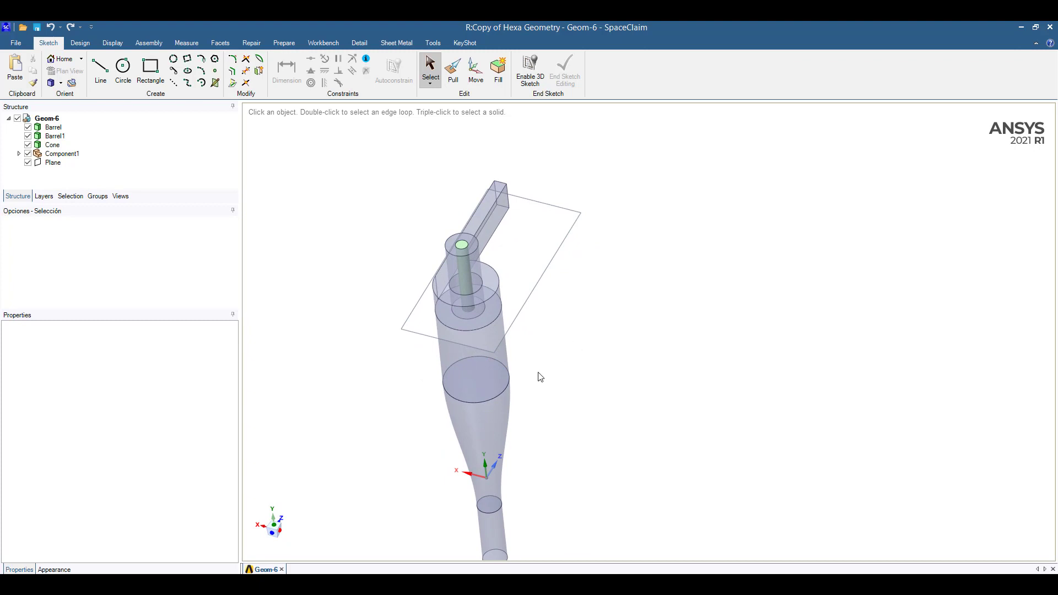
pyautogui.scroll(-1, 540, 377)
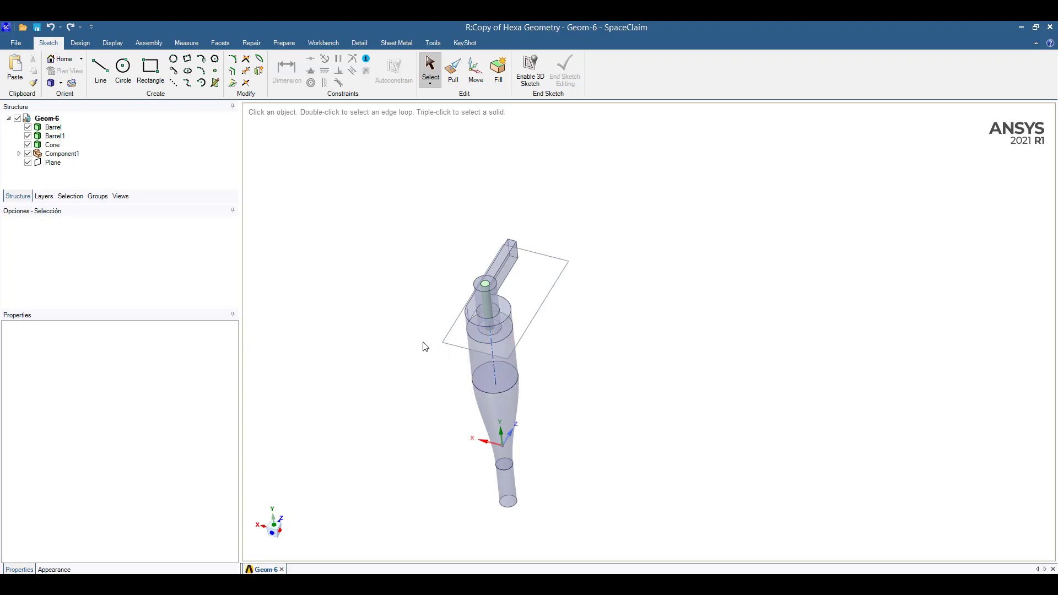
pyautogui.moveTo(472, 345); pyautogui.dragTo(500, 318, button='middle')
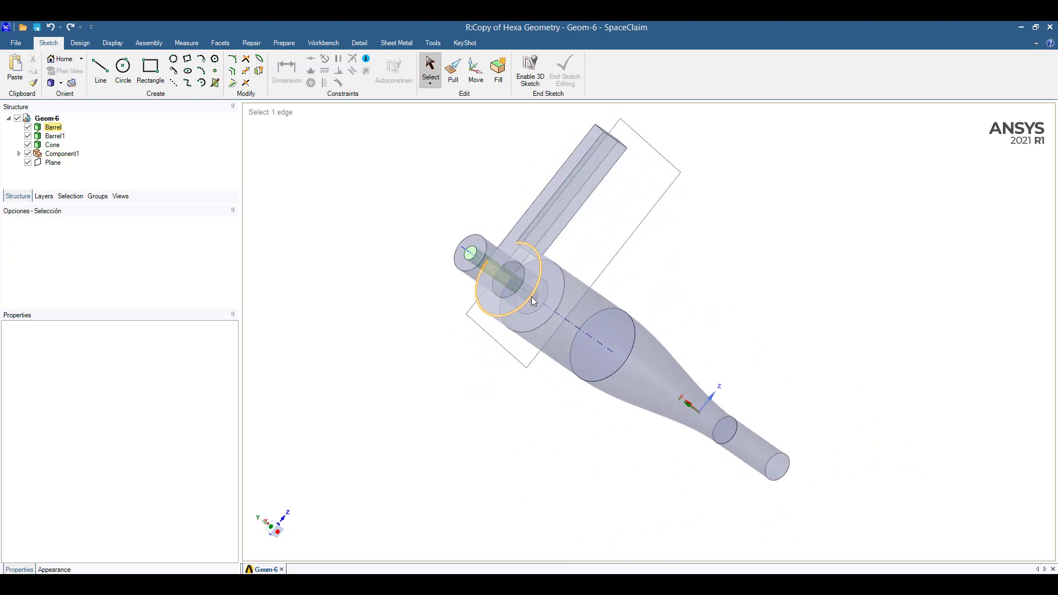
pyautogui.click(55, 129)
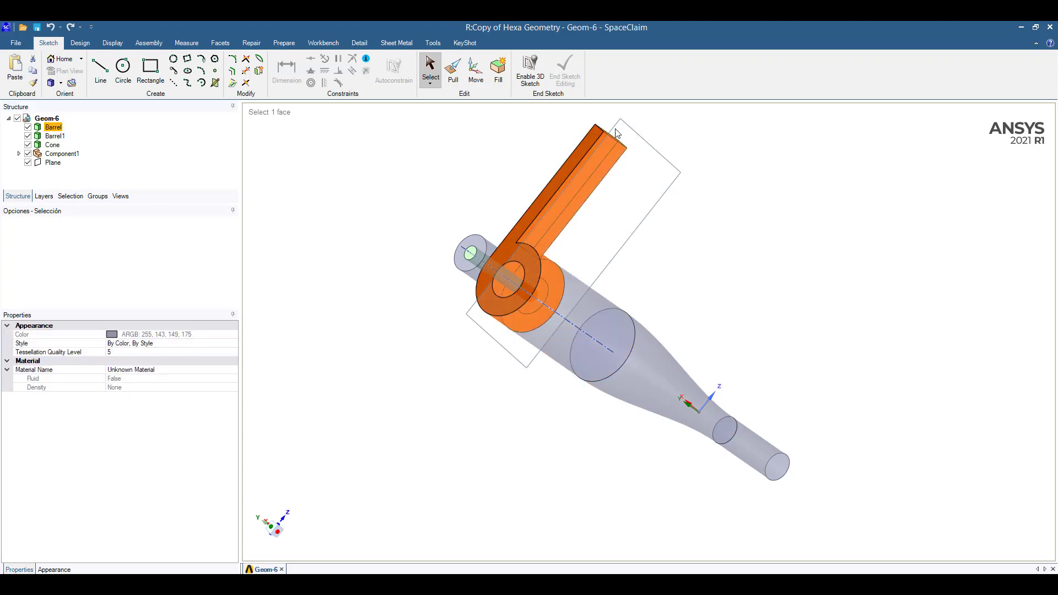
pyautogui.click(56, 136)
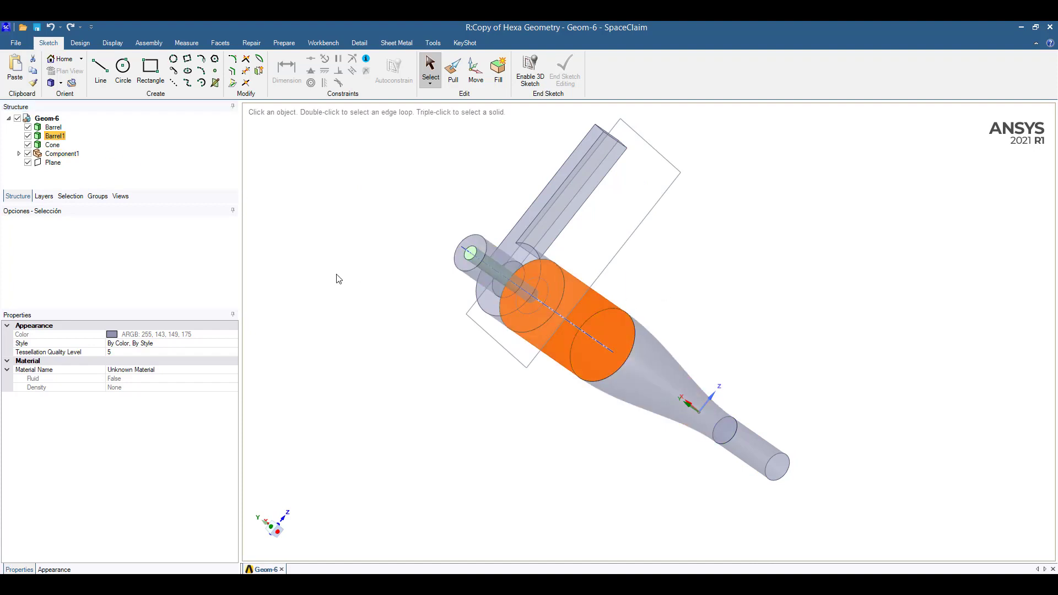
pyautogui.click(18, 153)
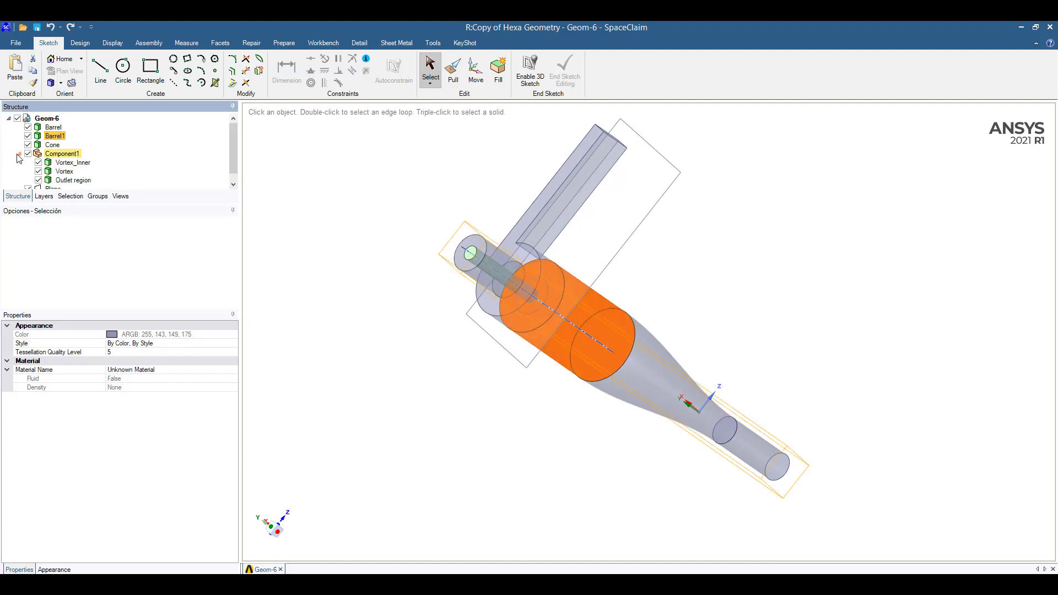
pyautogui.click(63, 164)
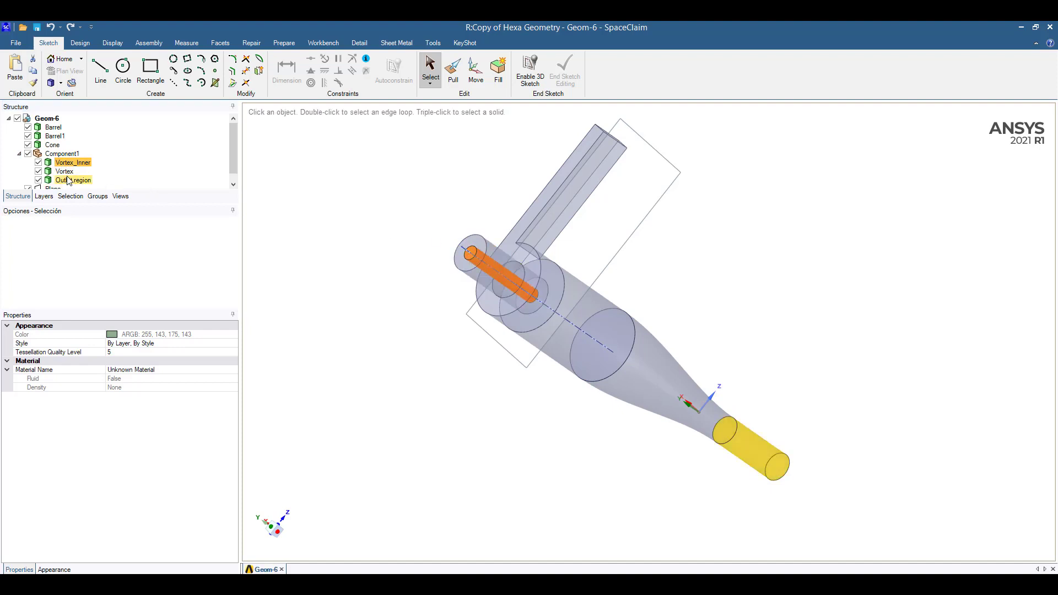
pyautogui.click(64, 171)
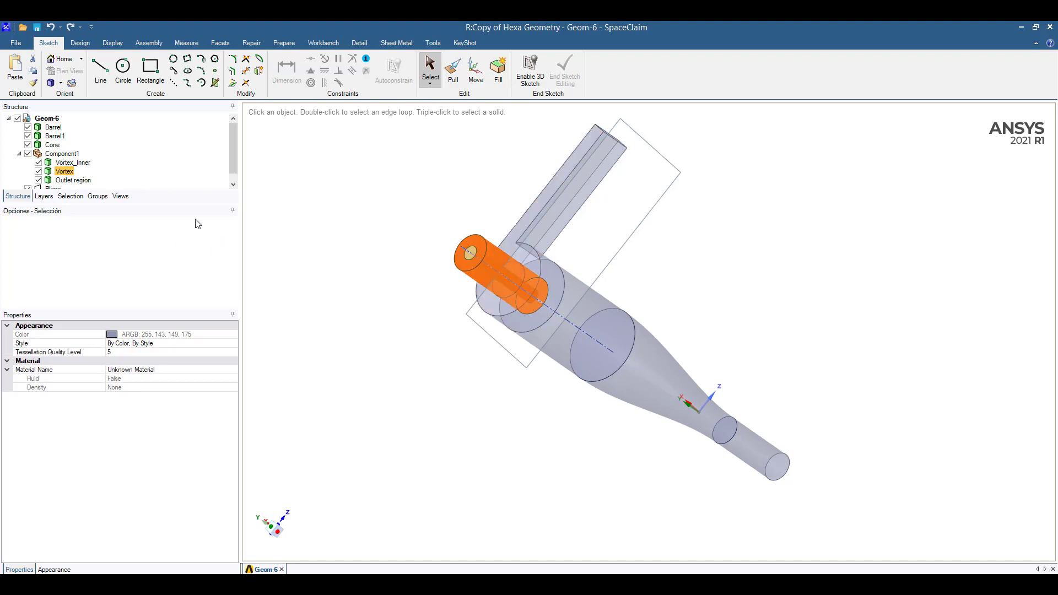
pyautogui.click(73, 180)
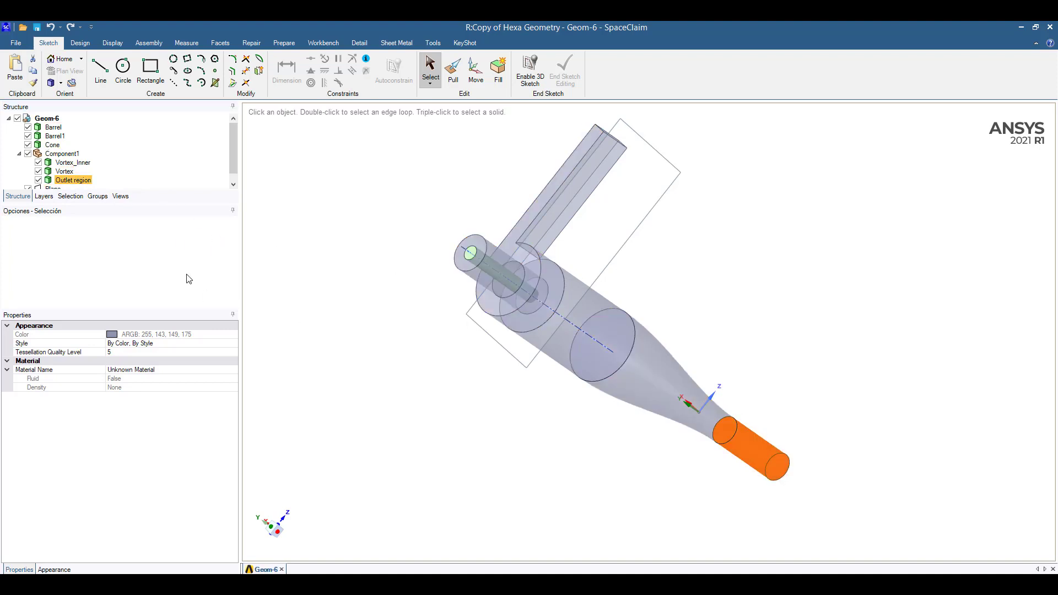
pyautogui.moveTo(237, 145); pyautogui.dragTo(259, 140)
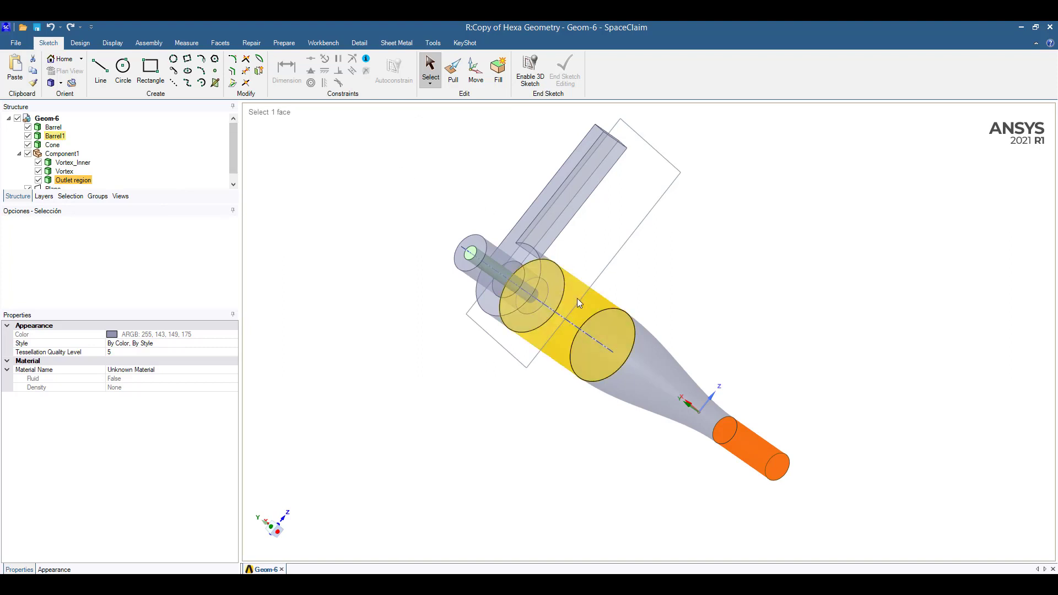
# Step: Clear the body selection and examine the complete barrel, cone and outlet assembly from several angles
pyautogui.moveTo(623, 308); pyautogui.dragTo(536, 280, button='middle')
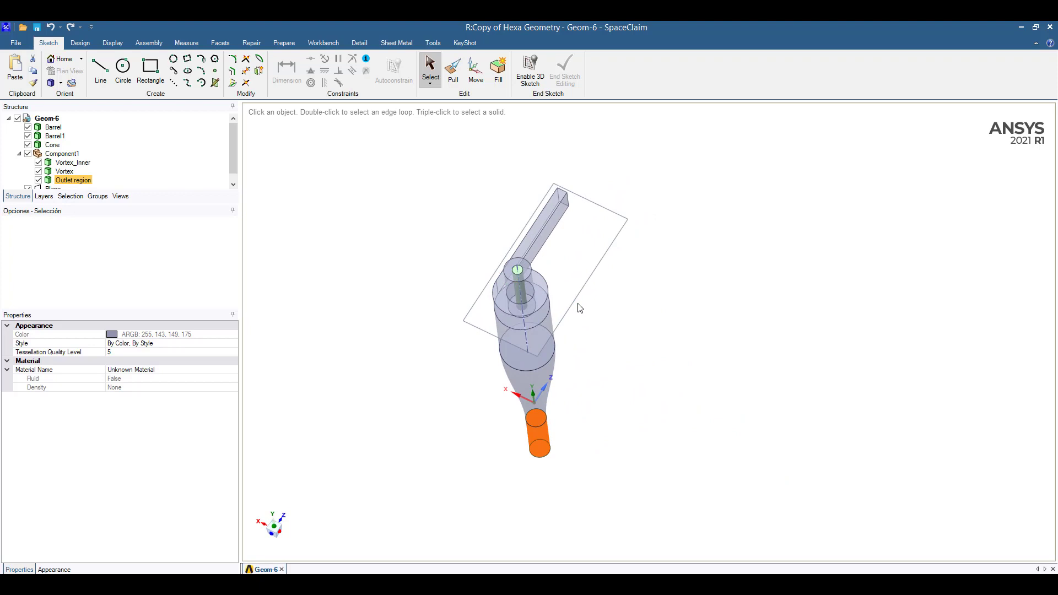
pyautogui.moveTo(610, 326); pyautogui.dragTo(599, 278, button='middle')
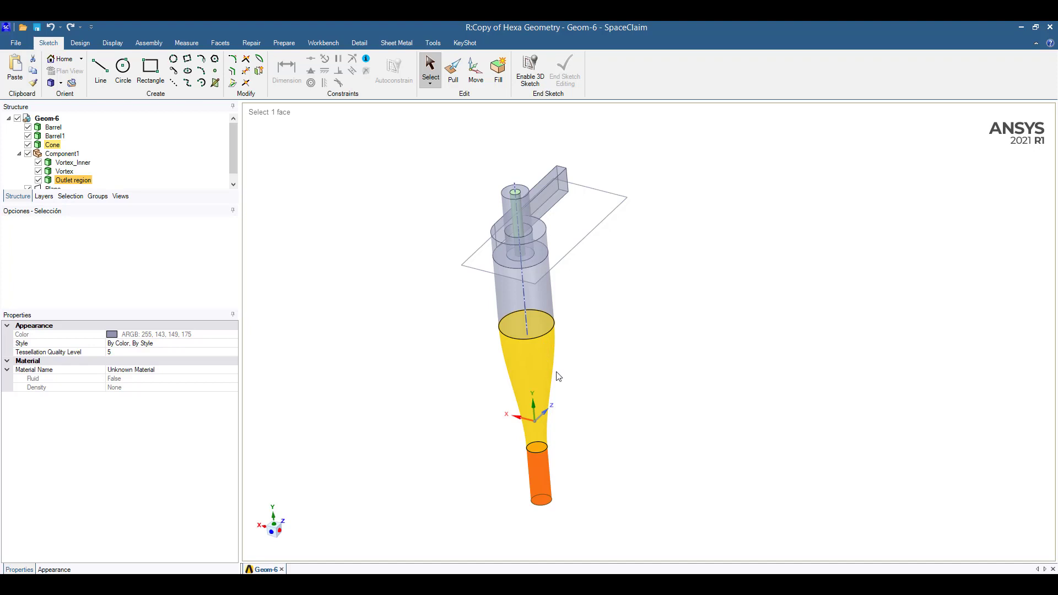
pyautogui.click(616, 436)
pyautogui.moveTo(623, 298); pyautogui.dragTo(608, 281, button='middle')
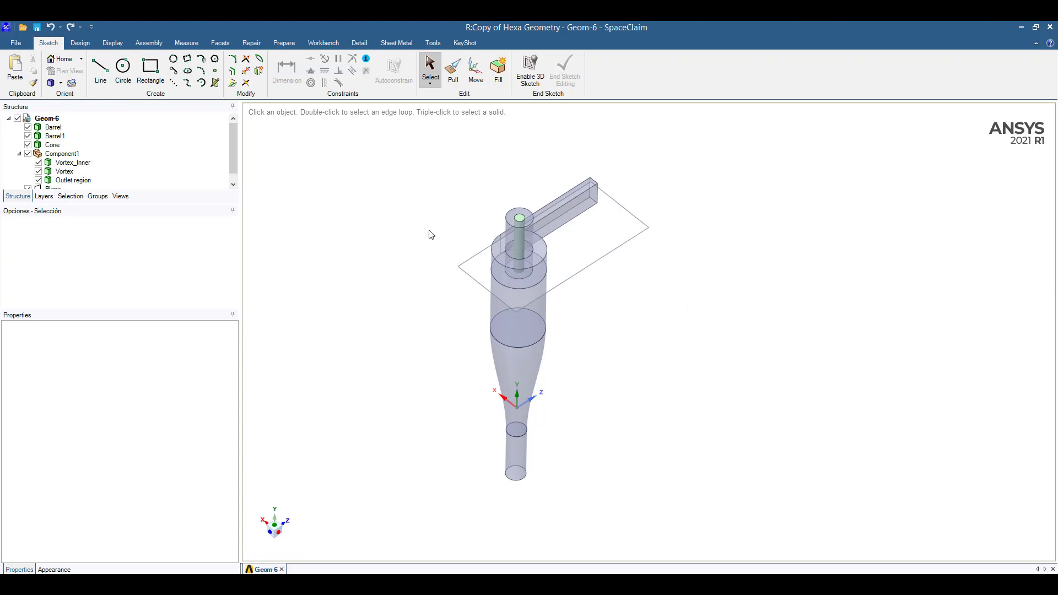
pyautogui.moveTo(432, 243)
pyautogui.mouseDown(button='middle')
pyautogui.moveTo(422, 206)
pyautogui.moveTo(435, 224)
pyautogui.mouseUp(button='middle')
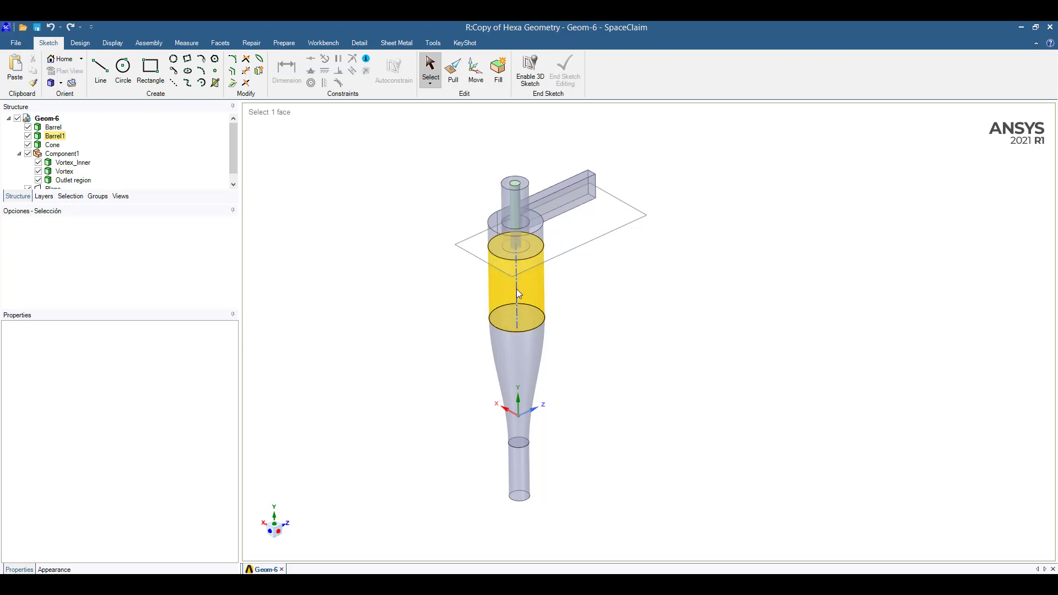
pyautogui.moveTo(439, 207); pyautogui.dragTo(463, 283, button='middle')
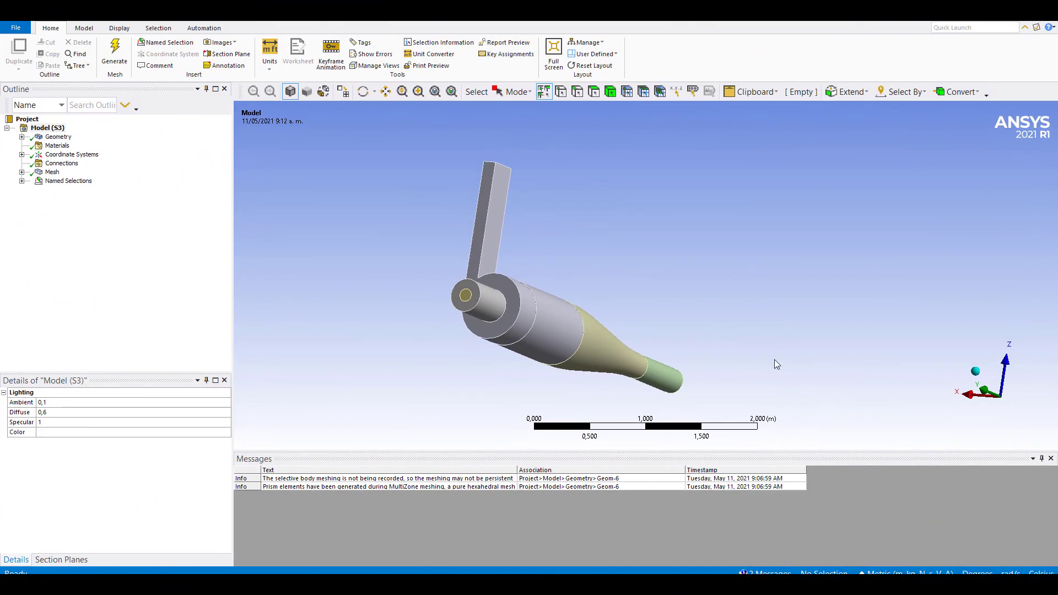
# Step: Switch to Ansys Meshing and examine the bodies under Geom-6, including Outlet region, Vortex_Inner, Barrel, Barrel1 and Cone
pyautogui.moveTo(617, 280)
pyautogui.mouseDown(button='middle')
pyautogui.moveTo(701, 245)
pyautogui.moveTo(668, 280)
pyautogui.moveTo(621, 268)
pyautogui.mouseUp(button='middle')
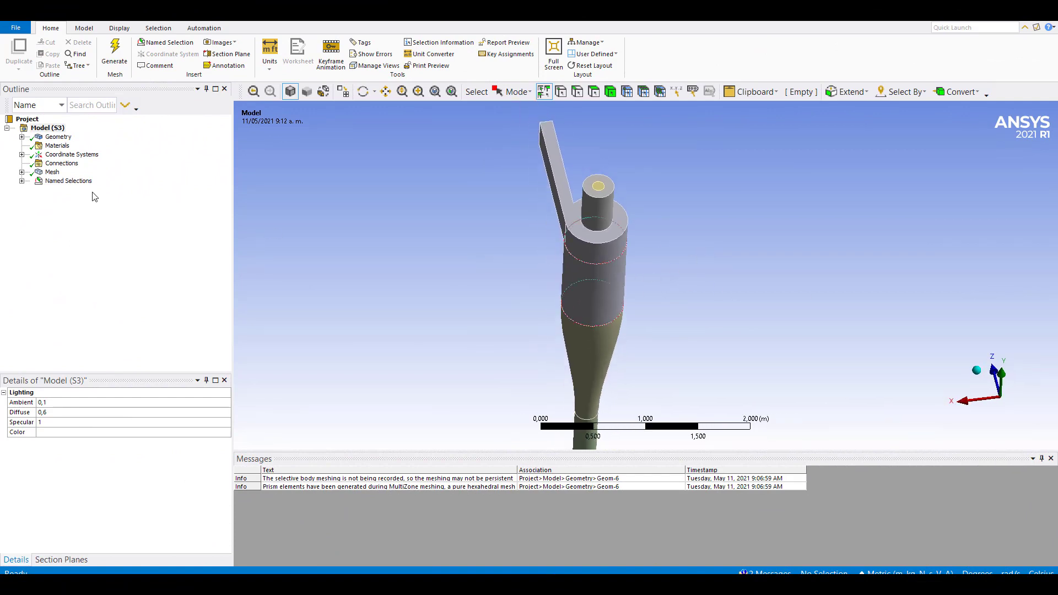
pyautogui.click(22, 137)
pyautogui.click(36, 145)
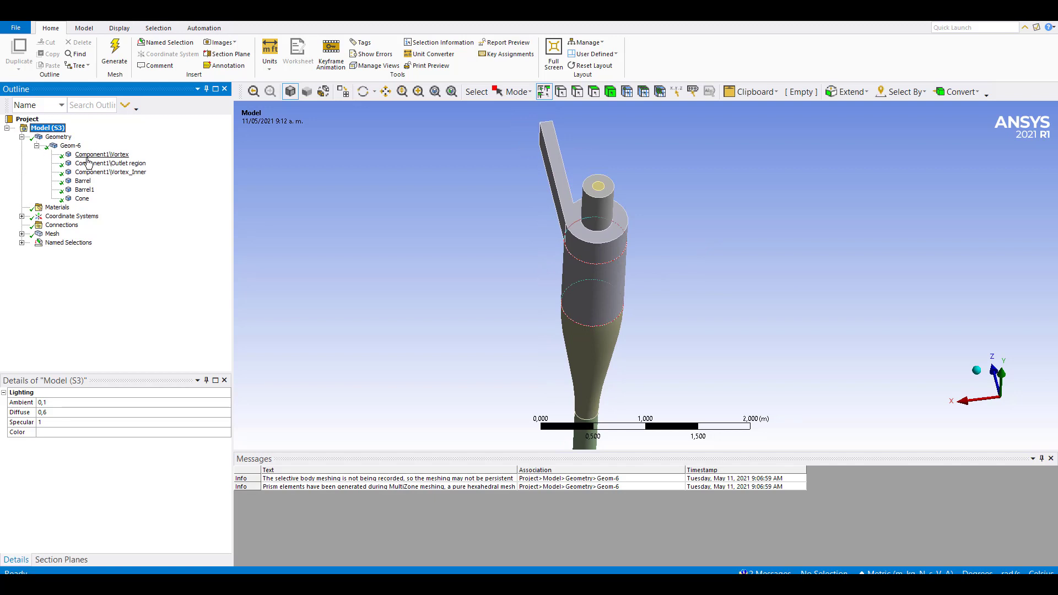
pyautogui.click(88, 163)
pyautogui.click(88, 172)
pyautogui.click(84, 181)
pyautogui.click(85, 191)
pyautogui.click(82, 199)
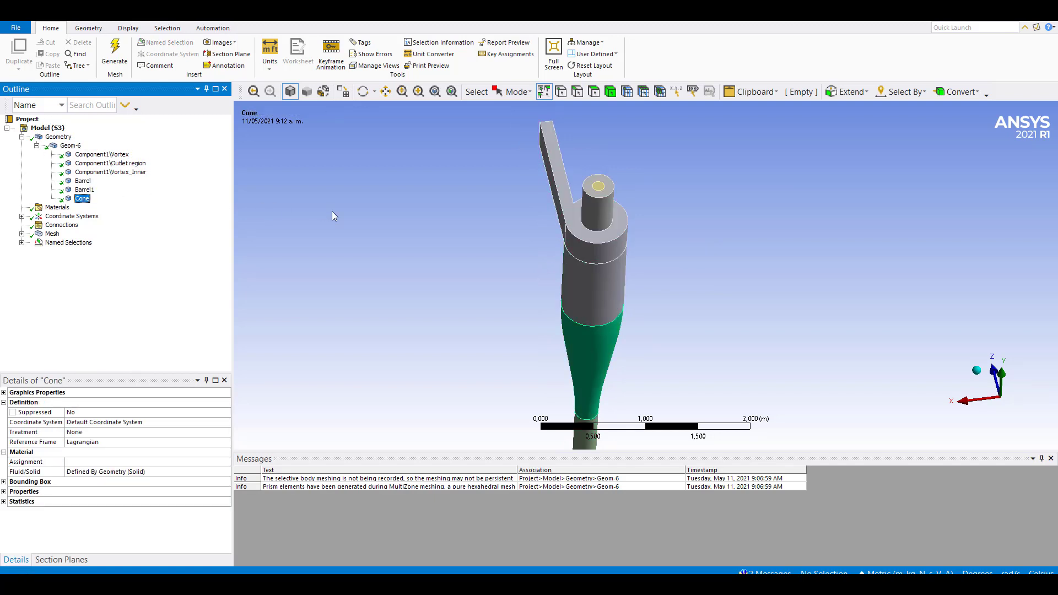
pyautogui.click(372, 219)
pyautogui.moveTo(481, 281); pyautogui.dragTo(437, 271, button='middle')
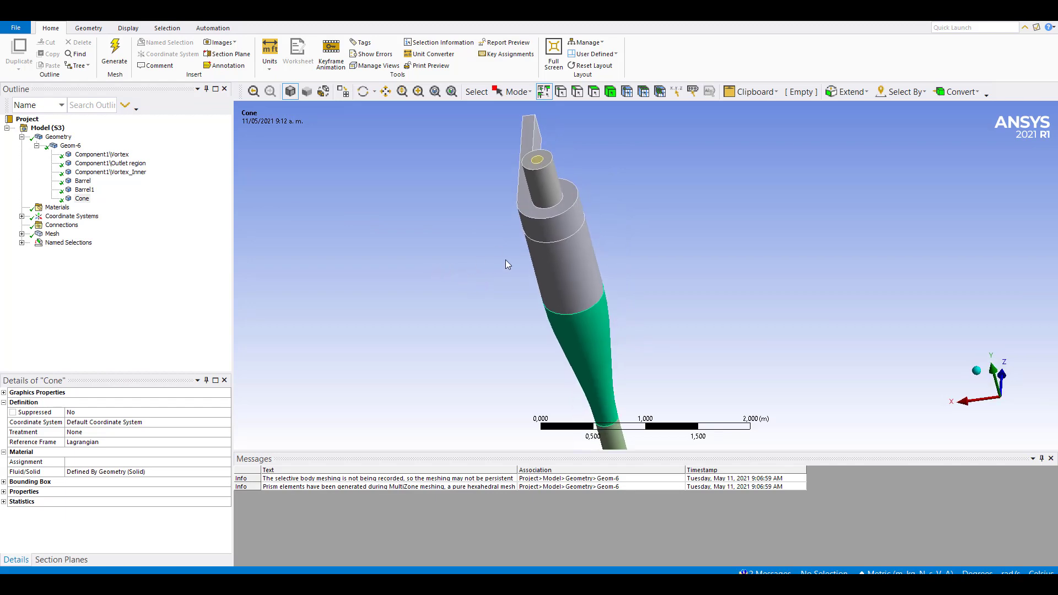
# Step: Display the generated mesh and examine its elements on the inlet, vortex tube, barrel and cone from several angles
pyautogui.click(53, 234)
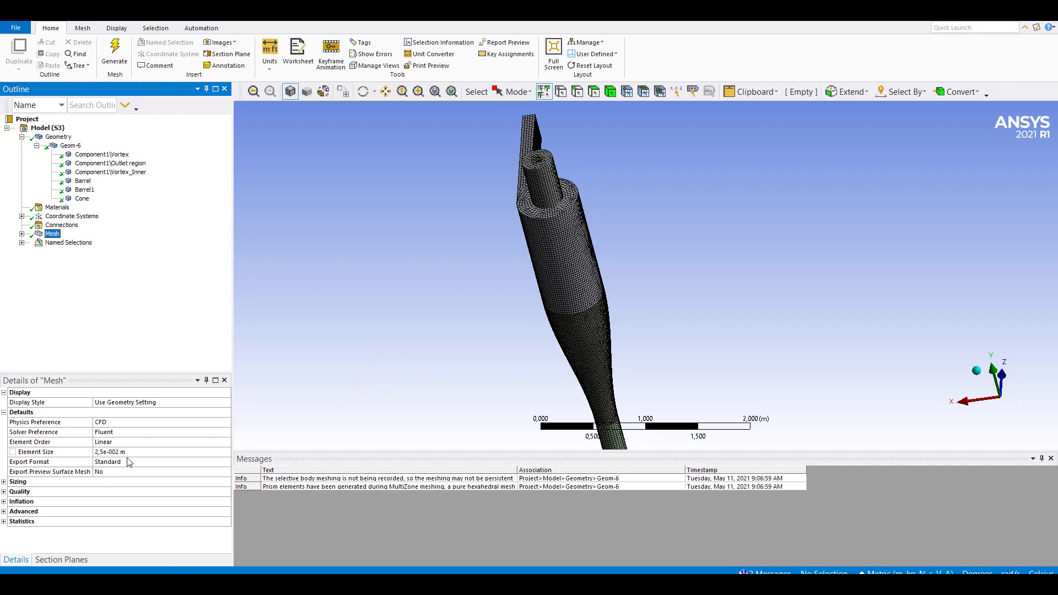
pyautogui.scroll(2, 431, 303)
pyautogui.scroll(-2, 432, 303)
pyautogui.press('1')
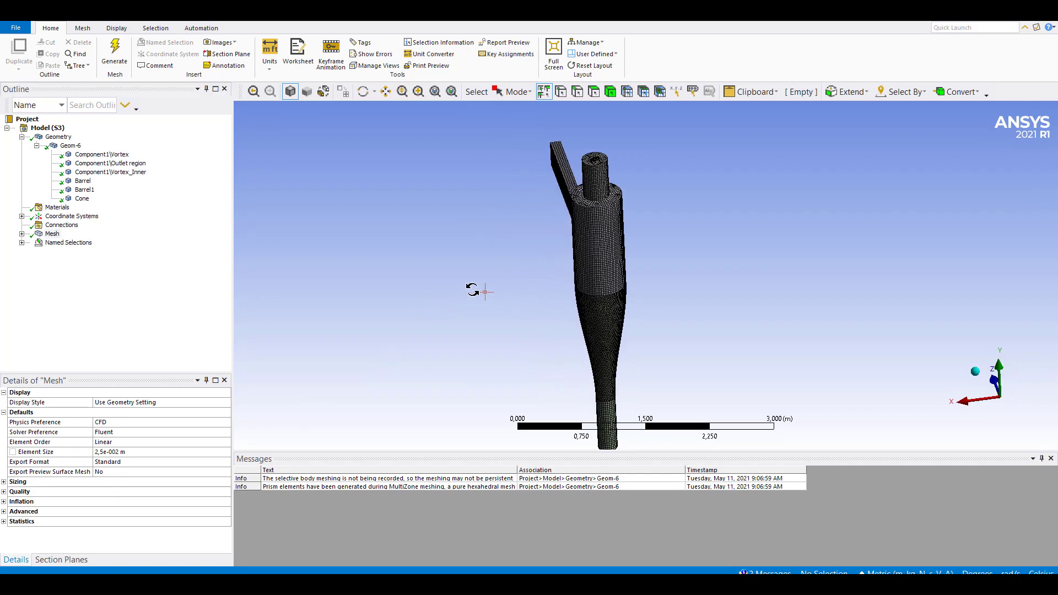
pyautogui.keyDown('ctrl'); pyautogui.moveTo(534, 262); pyautogui.dragTo(489, 269, button='middle'); pyautogui.keyUp('ctrl')
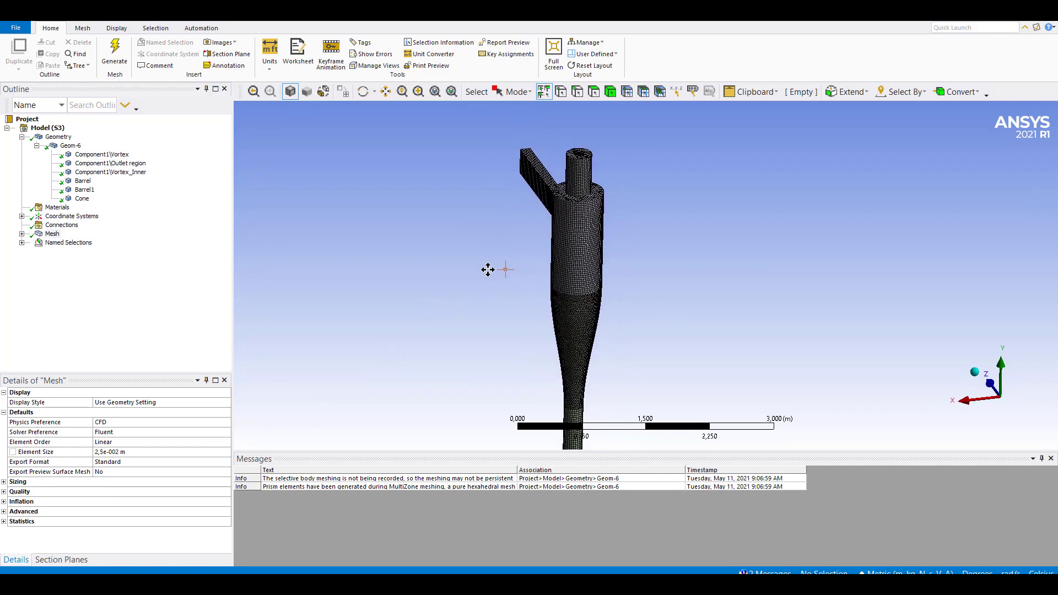
pyautogui.moveTo(610, 218); pyautogui.dragTo(611, 250, button='middle')
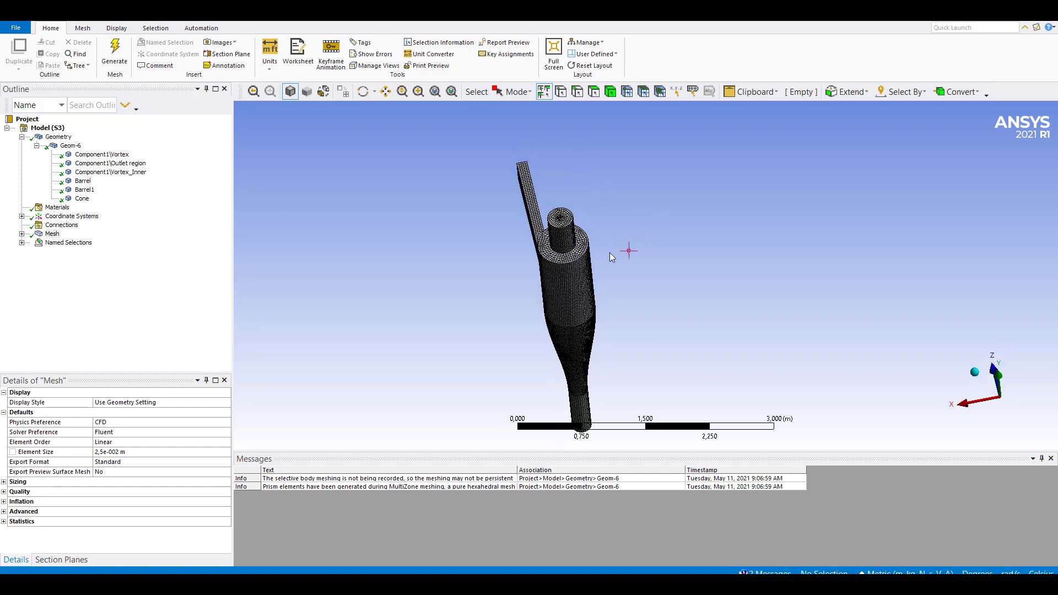
pyautogui.scroll(3, 587, 262)
pyautogui.scroll(1, 580, 260)
pyautogui.scroll(-2, 580, 259)
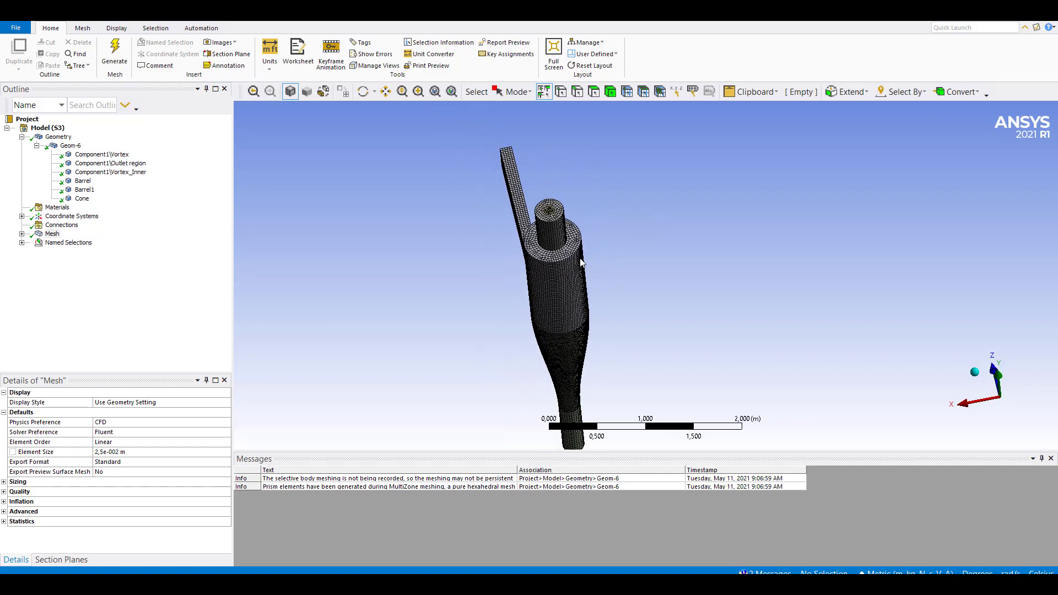
pyautogui.keyDown('ctrl'); pyautogui.moveTo(613, 254); pyautogui.dragTo(531, 224, button='middle'); pyautogui.keyUp('ctrl')
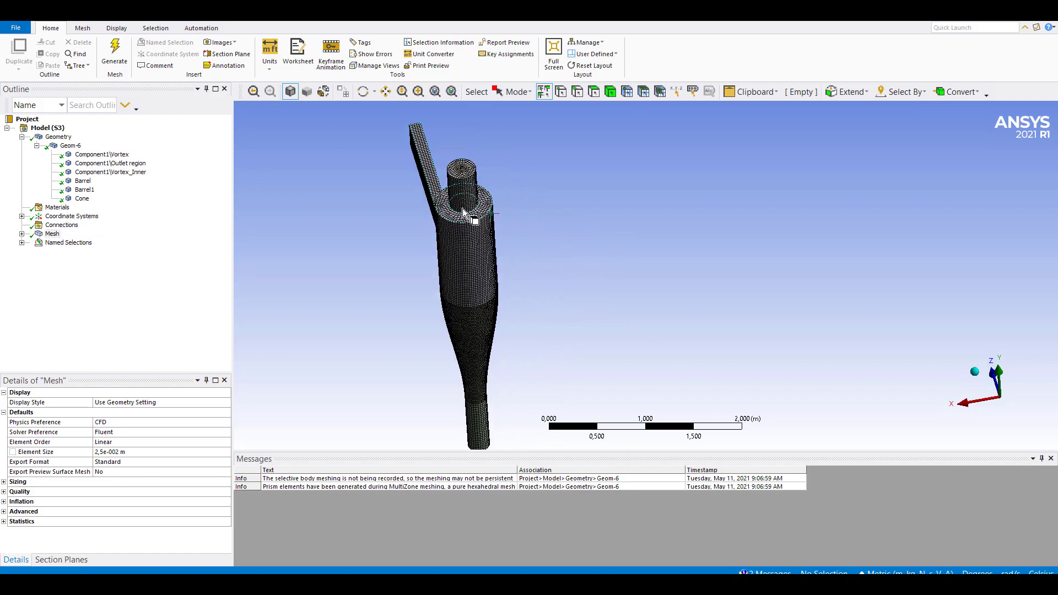
pyautogui.scroll(2, 474, 259)
pyautogui.scroll(1, 496, 270)
pyautogui.scroll(1, 528, 282)
pyautogui.scroll(-1, 527, 282)
pyautogui.moveTo(527, 282)
pyautogui.mouseDown(button='middle')
pyautogui.moveTo(481, 286)
pyautogui.moveTo(560, 284)
pyautogui.moveTo(517, 280)
pyautogui.mouseUp(button='middle')
pyautogui.scroll(1, 517, 278)
pyautogui.scroll(-3, 524, 281)
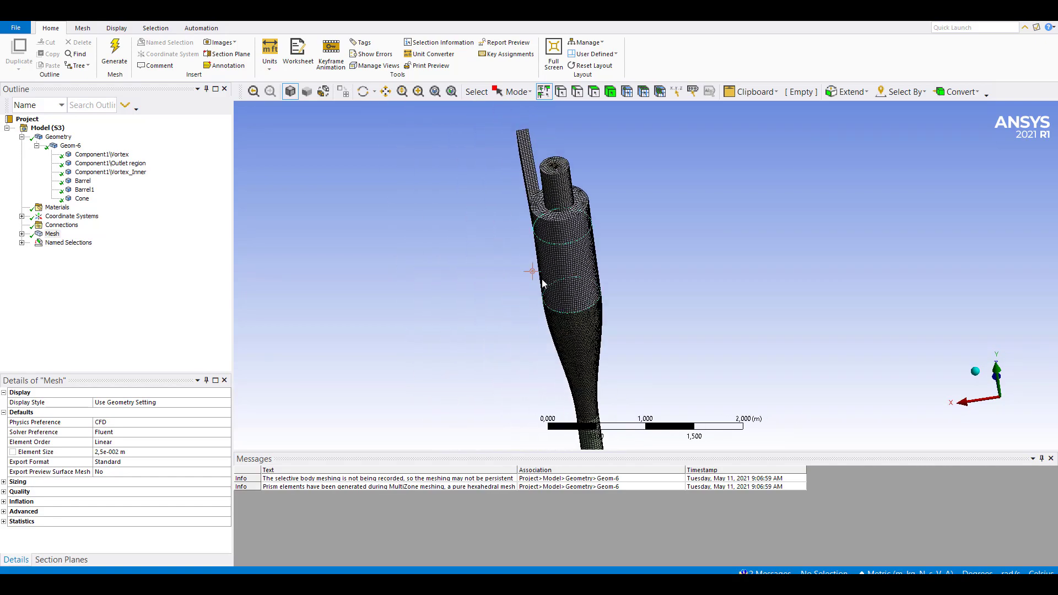
# Step: Expand the mesh controls and review Sweep Method, Edge Sizing, Edge Sizing 2, Sweep Method 2 and Sweep Method 3
pyautogui.click(22, 234)
pyautogui.click(77, 244)
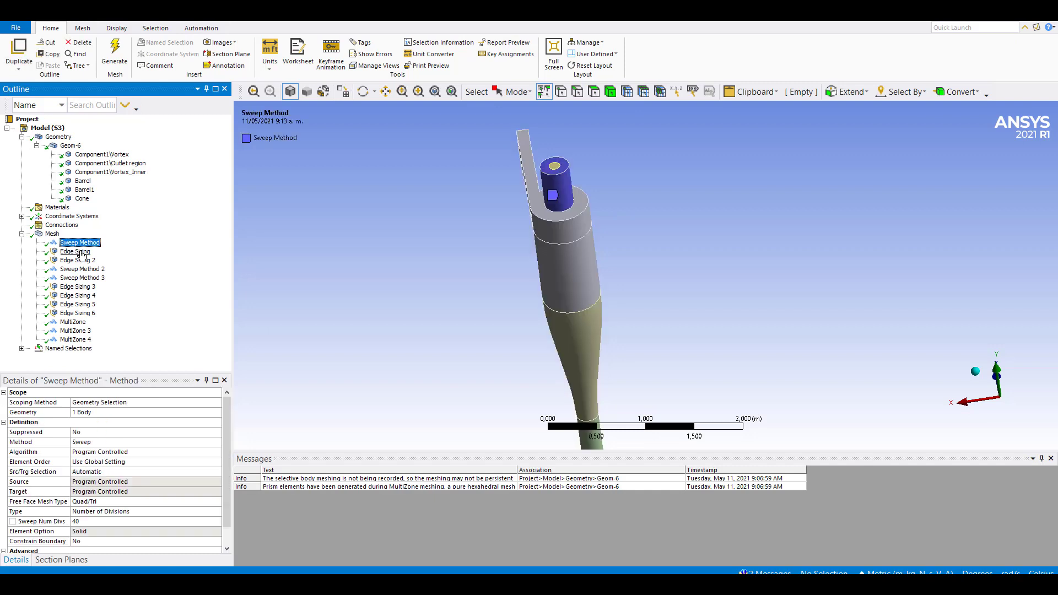
pyautogui.click(78, 252)
pyautogui.click(91, 262)
pyautogui.click(80, 243)
pyautogui.click(96, 270)
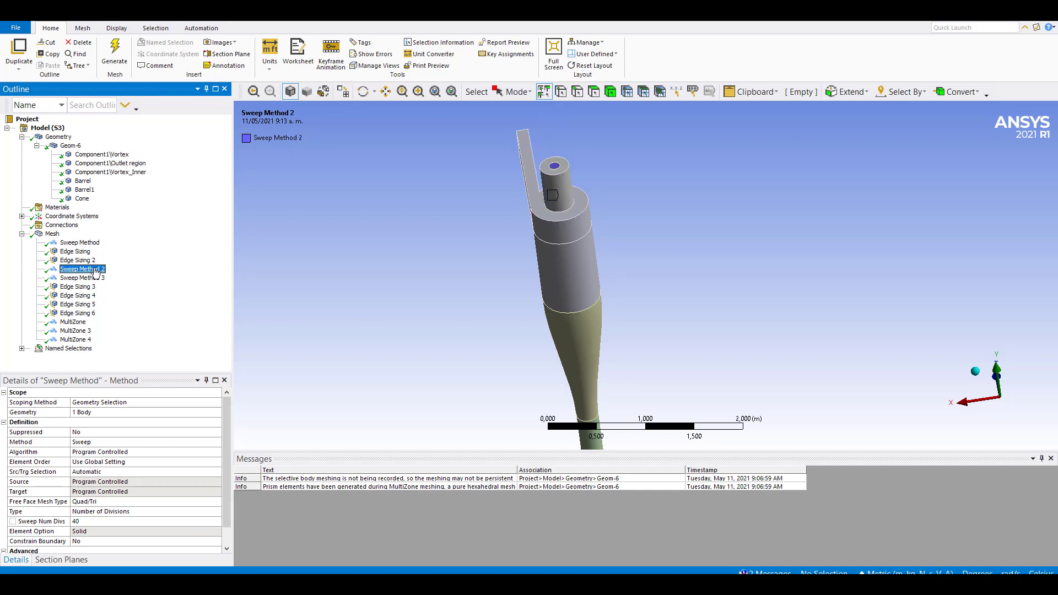
pyautogui.click(92, 280)
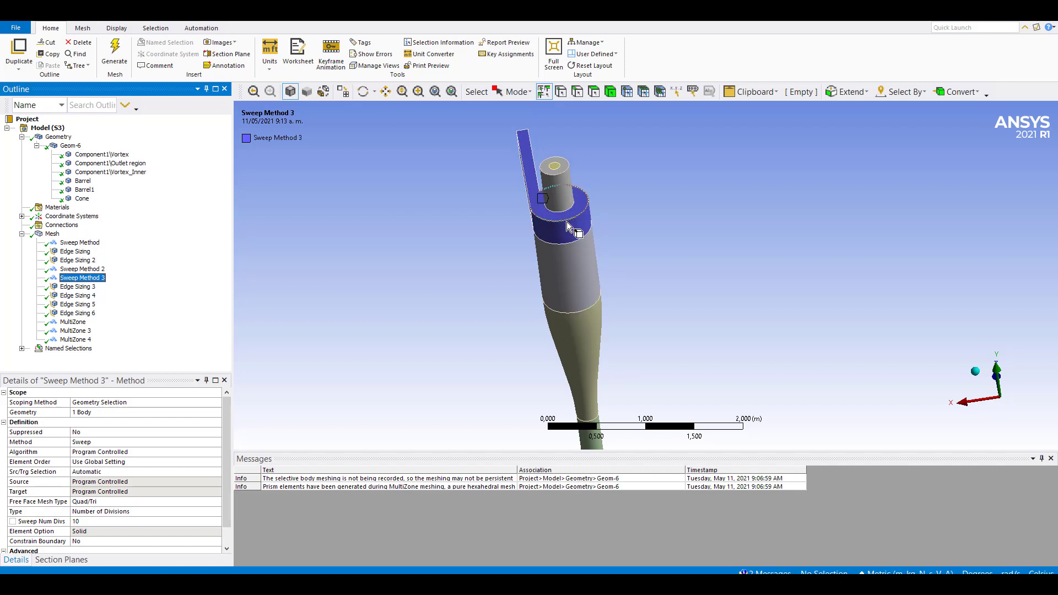
# Step: Review the scoped edges and number of divisions of Edge Sizing 3 through Edge Sizing 6 on the barrel
pyautogui.click(84, 289)
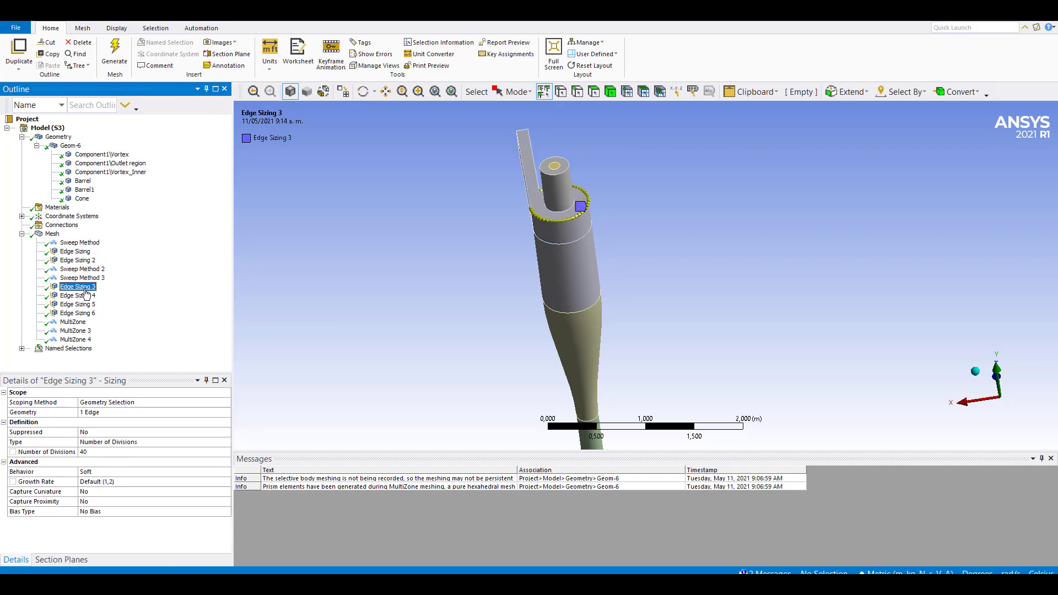
pyautogui.click(86, 296)
pyautogui.click(85, 304)
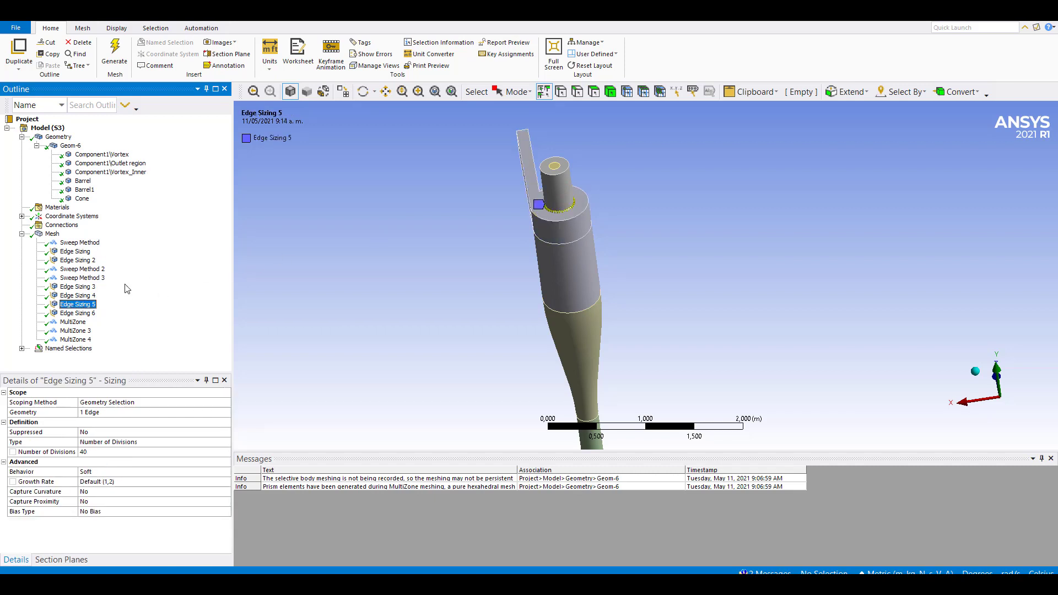
pyautogui.click(90, 296)
pyautogui.click(93, 287)
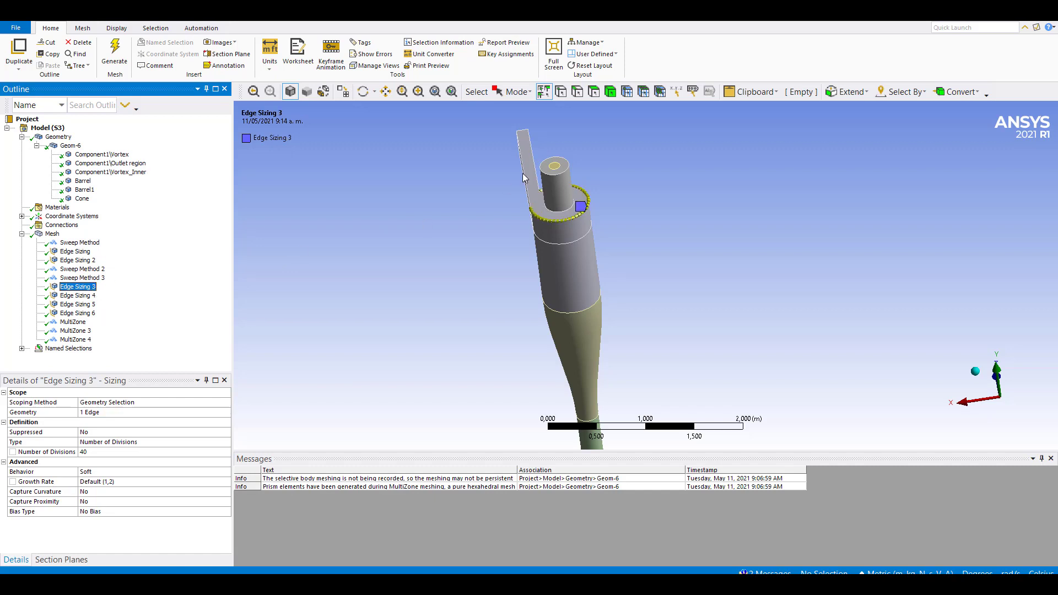
pyautogui.click(83, 305)
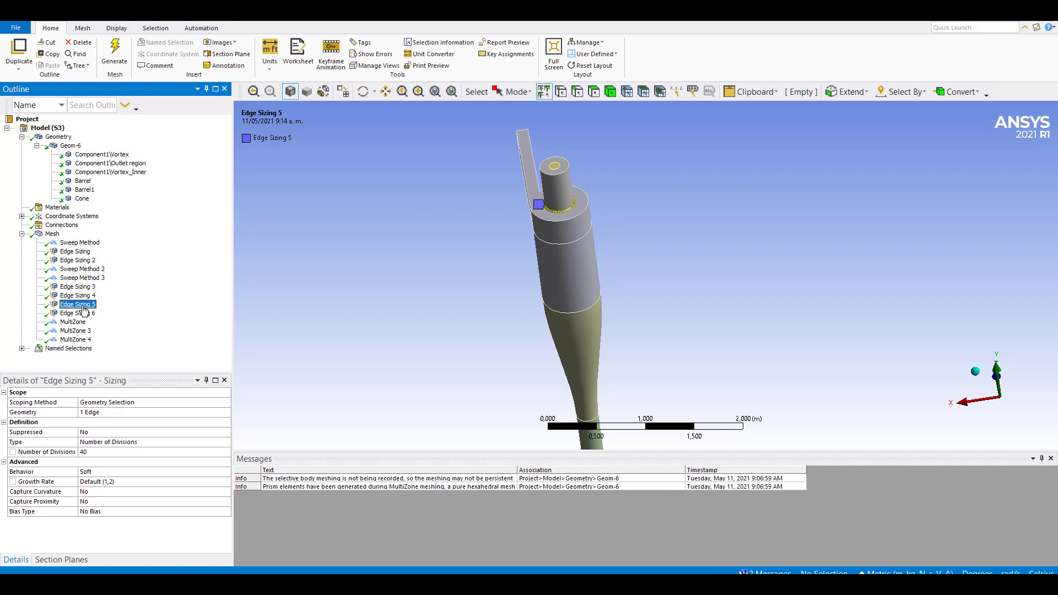
pyautogui.click(83, 314)
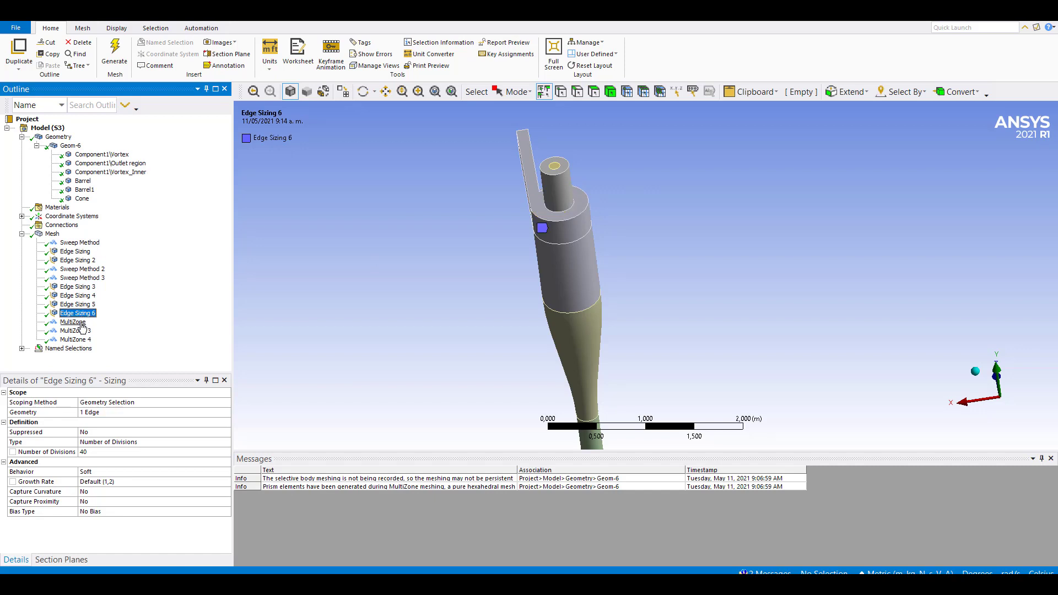
# Step: Review the scoped bodies and method settings of MultiZone, MultiZone 3 and MultiZone 4
pyautogui.click(77, 323)
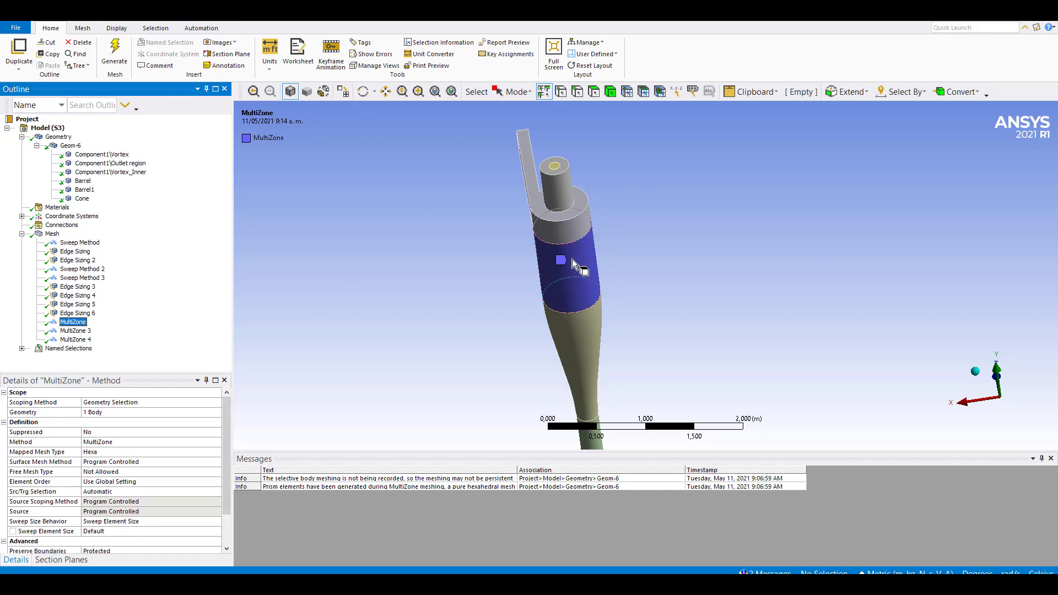
pyautogui.click(81, 331)
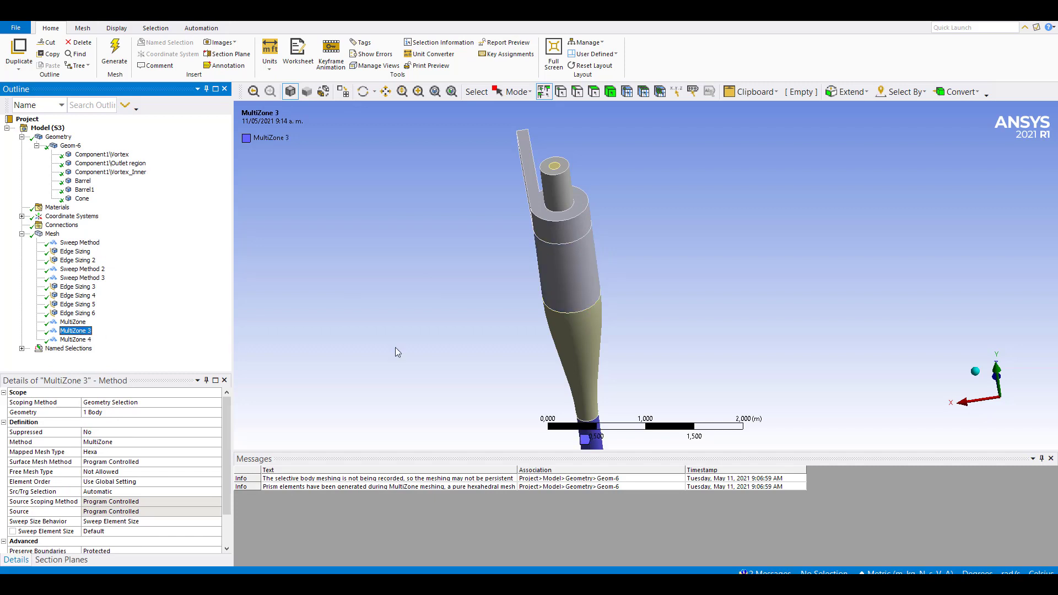
pyautogui.click(80, 340)
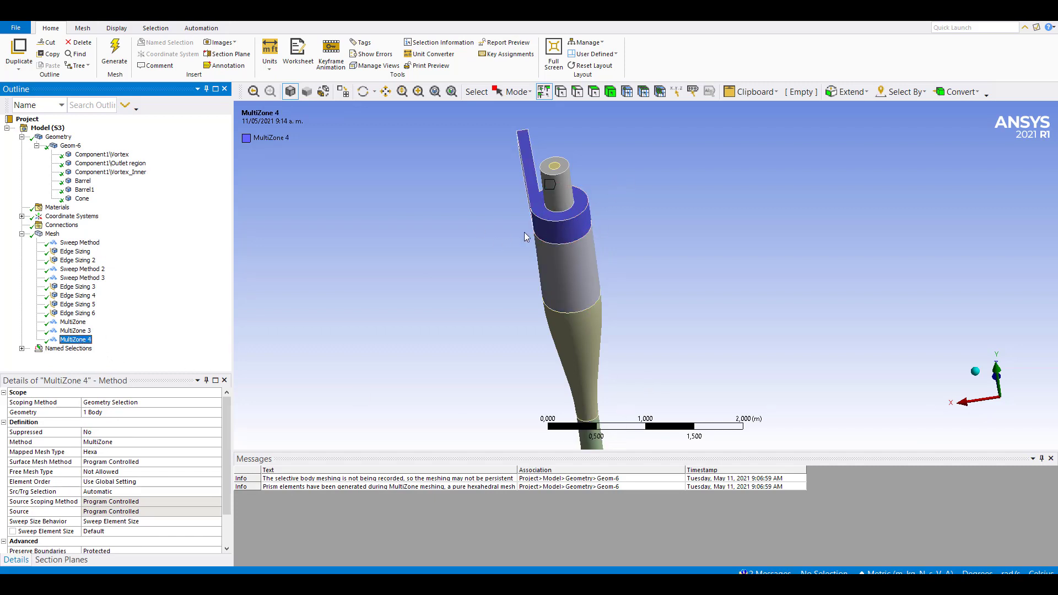
pyautogui.scroll(-3, 421, 268)
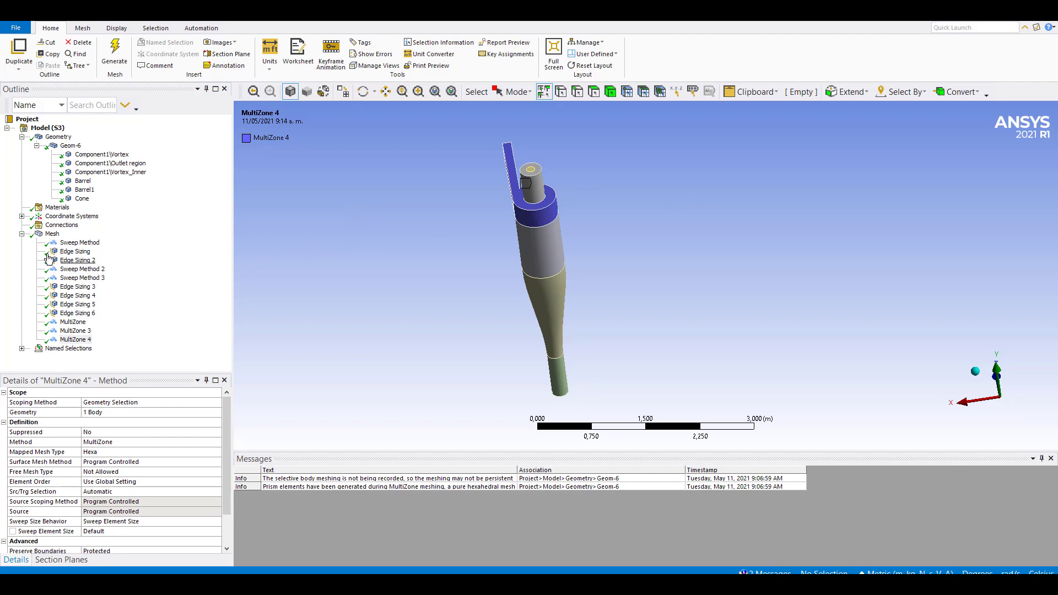
# Step: Display the generated mesh and examine the elements on the inlet arm, vortex tube and barrel up close
pyautogui.click(52, 234)
pyautogui.moveTo(610, 213); pyautogui.dragTo(337, 239, button='middle')
pyautogui.click(53, 234)
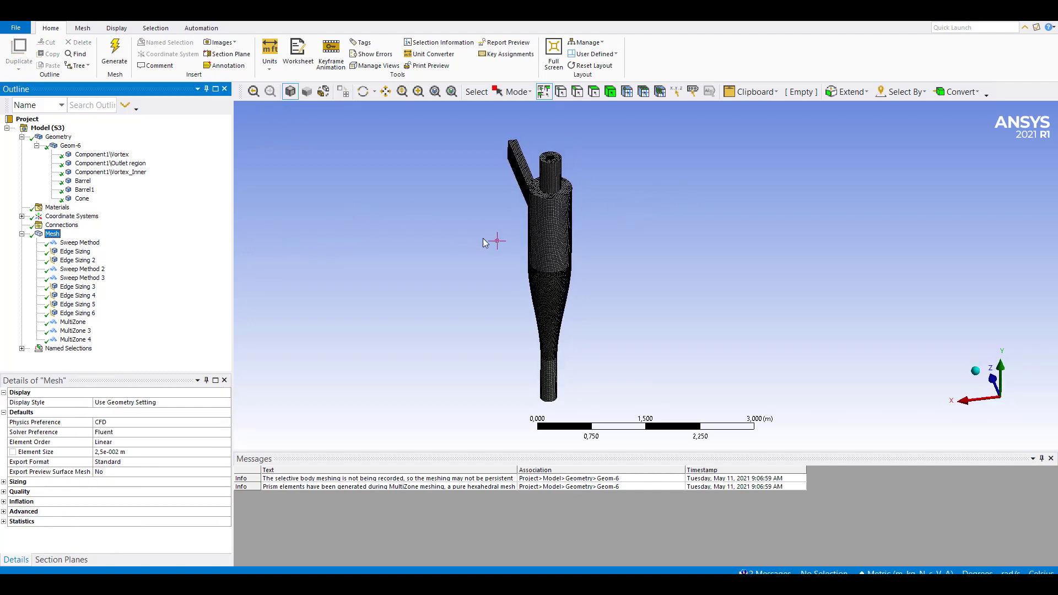
pyautogui.scroll(5, 523, 210)
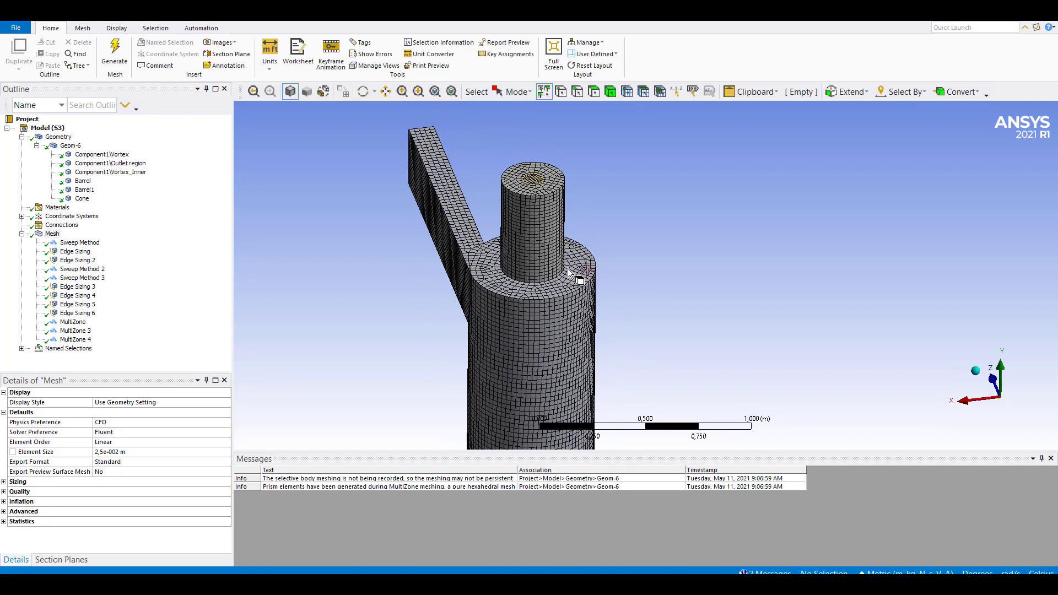
pyautogui.scroll(3, 565, 263)
pyautogui.moveTo(665, 253)
pyautogui.mouseDown(button='middle')
pyautogui.moveTo(650, 272)
pyautogui.moveTo(678, 275)
pyautogui.mouseUp(button='middle')
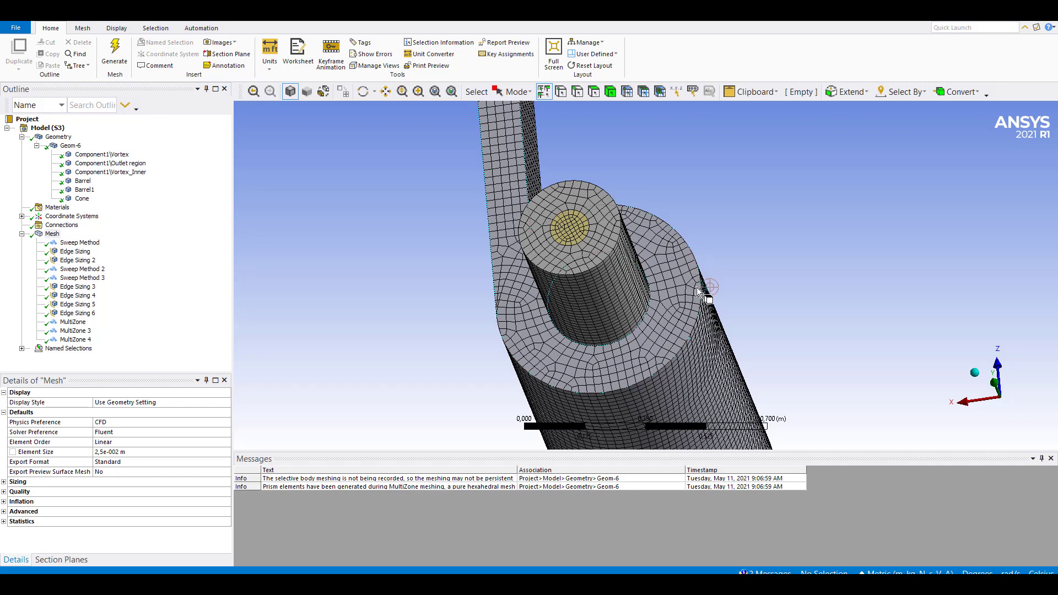
pyautogui.scroll(-5, 686, 283)
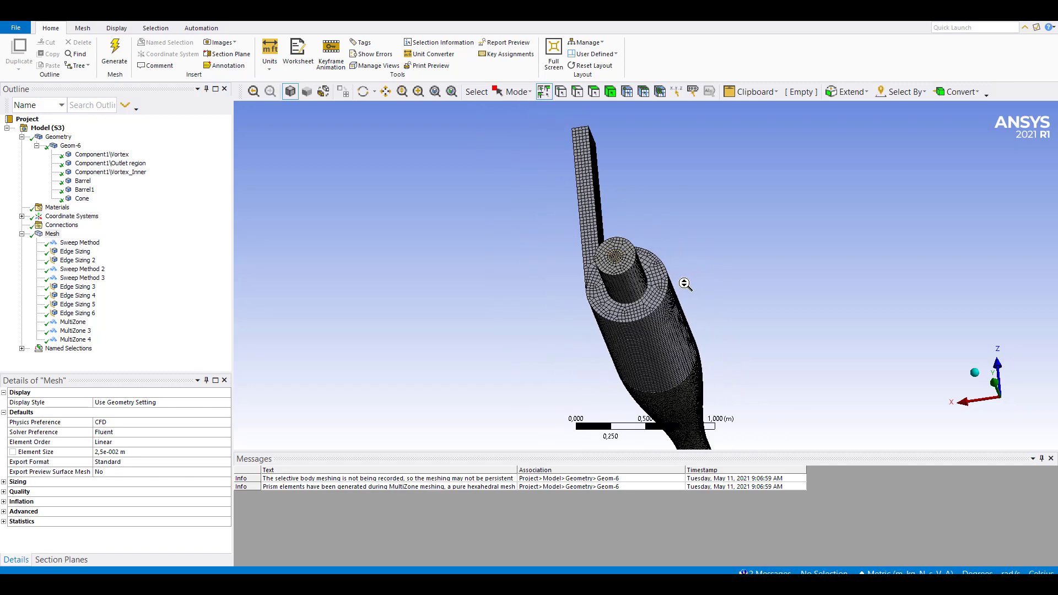
pyautogui.scroll(-3, 684, 283)
pyautogui.moveTo(683, 284); pyautogui.dragTo(686, 269, button='middle')
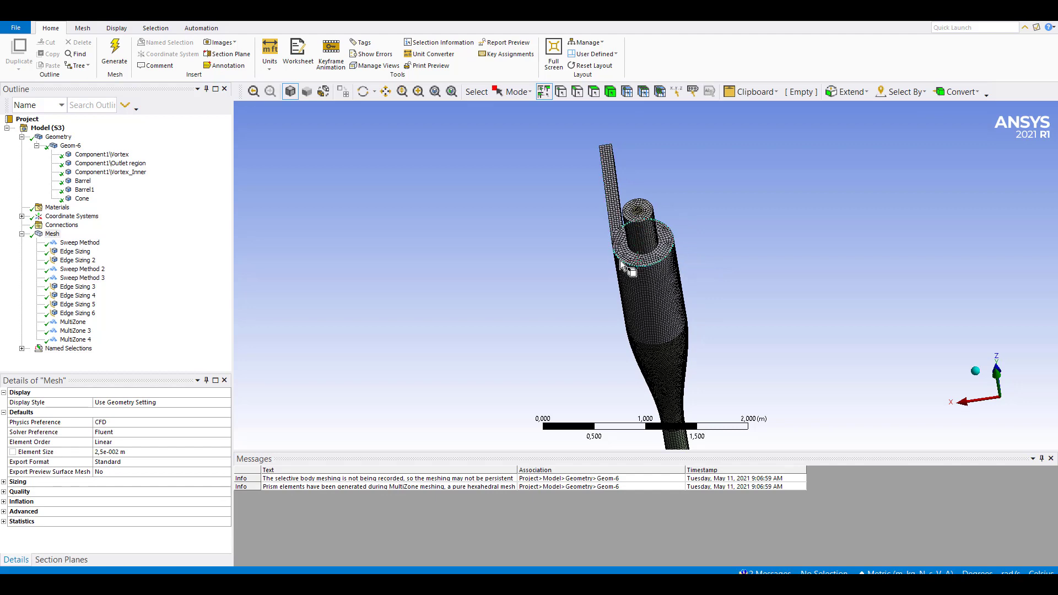
pyautogui.scroll(5, 621, 261)
pyautogui.scroll(2, 619, 260)
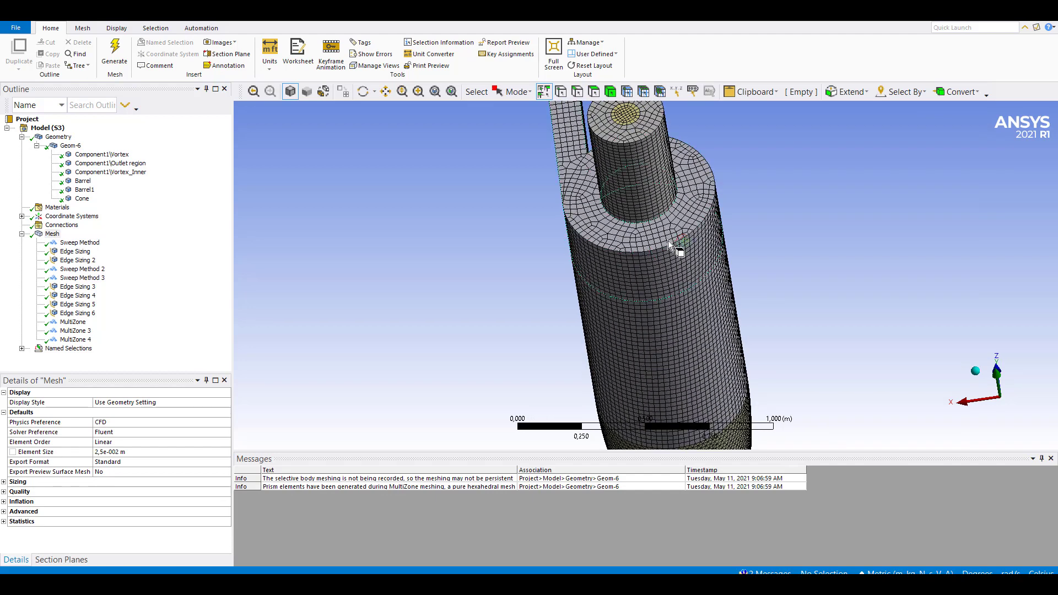
pyautogui.scroll(-5, 703, 249)
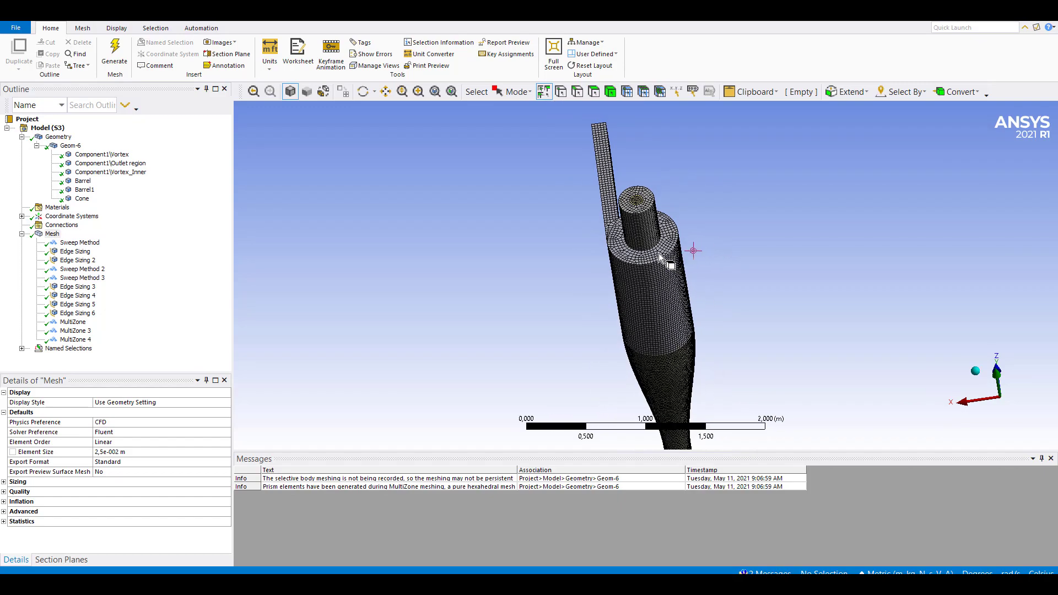
# Step: Add a mesh method to the cone body and set it to MultiZone
pyautogui.moveTo(633, 259)
pyautogui.mouseDown(button='middle')
pyautogui.moveTo(444, 281)
pyautogui.moveTo(506, 354)
pyautogui.moveTo(385, 279)
pyautogui.moveTo(399, 273)
pyautogui.mouseUp(button='middle')
pyautogui.scroll(4, 772, 368)
pyautogui.keyDown('ctrl'); pyautogui.moveTo(883, 290); pyautogui.dragTo(673, 276, button='middle'); pyautogui.keyUp('ctrl')
pyautogui.scroll(1, 673, 276)
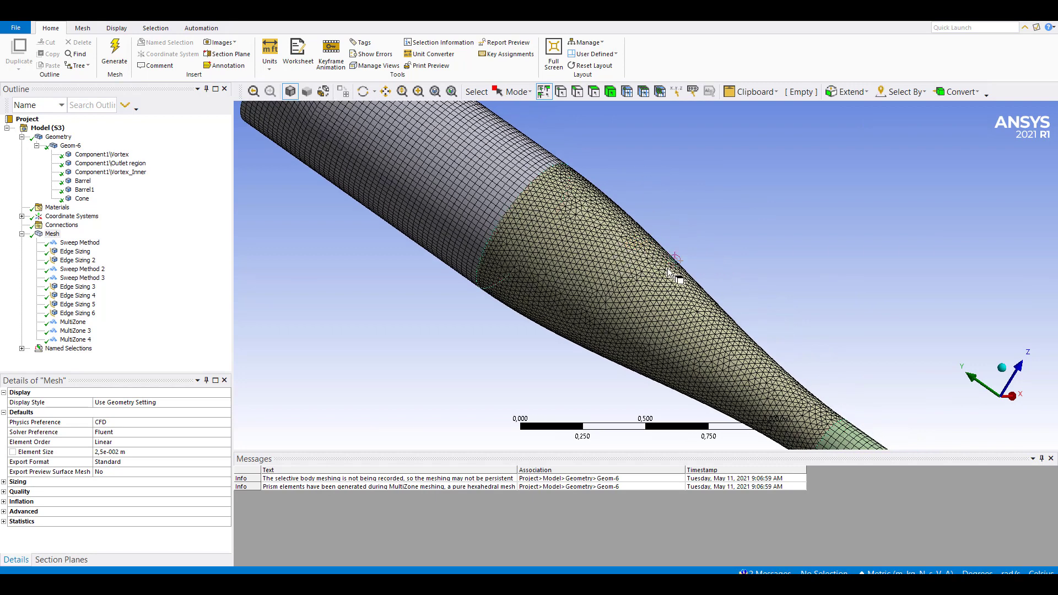
pyautogui.click(610, 92)
pyautogui.click(590, 216)
pyautogui.rightClick(590, 216)
pyautogui.moveTo(619, 222)
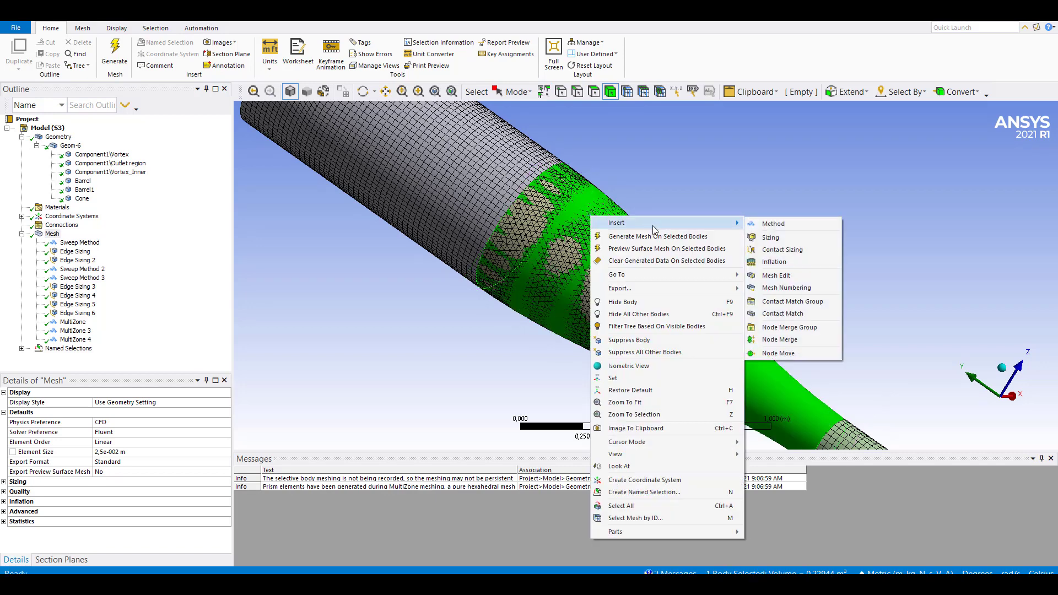
pyautogui.click(774, 223)
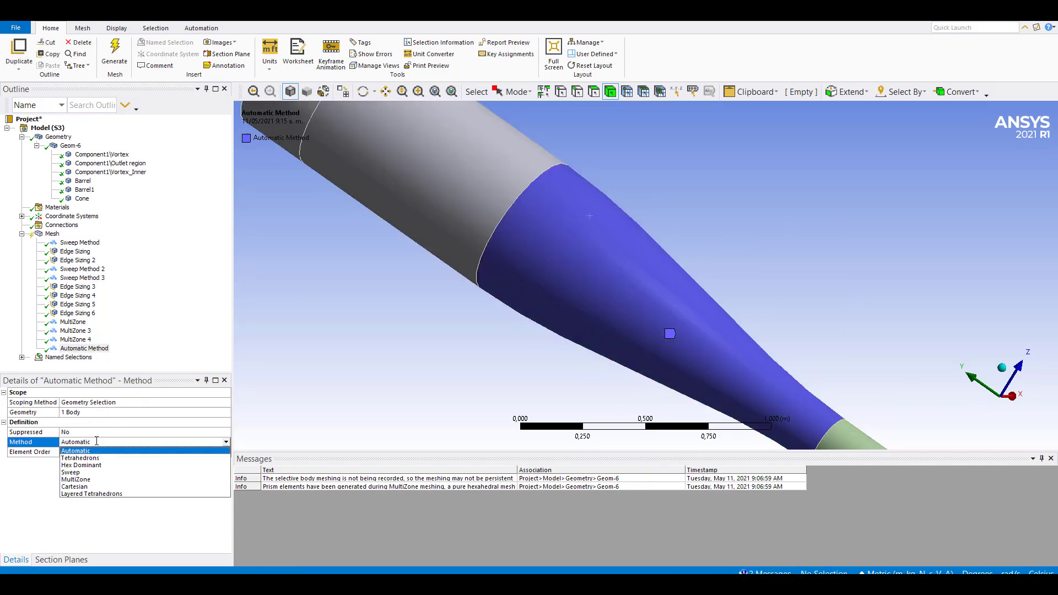
pyautogui.click(97, 479)
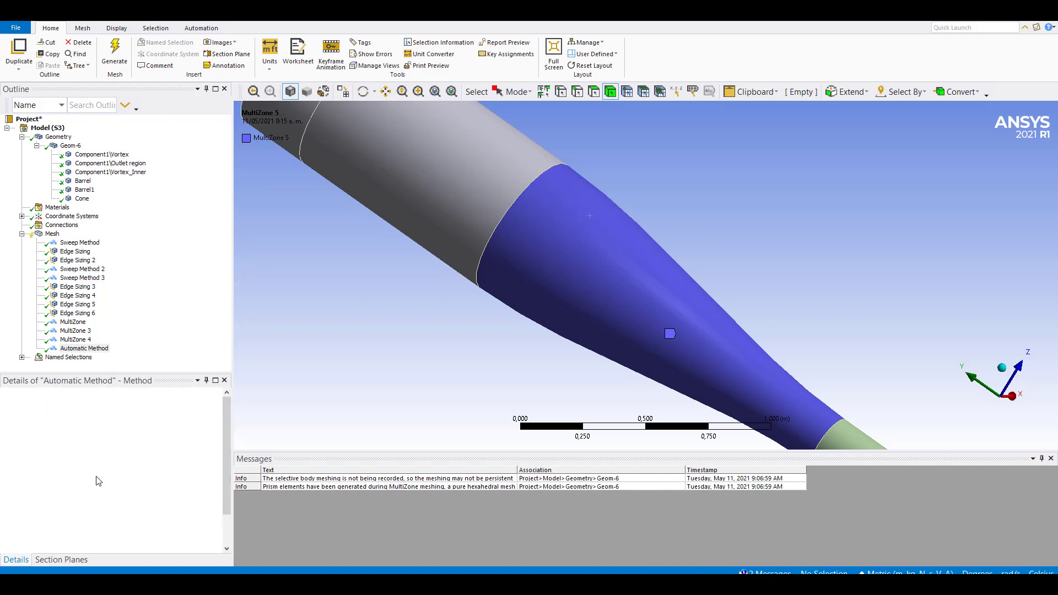
# Step: Try to generate the mesh on the cone body alone and inspect the outcome around the barrel and cone
pyautogui.click(577, 274)
pyautogui.rightClick(577, 274)
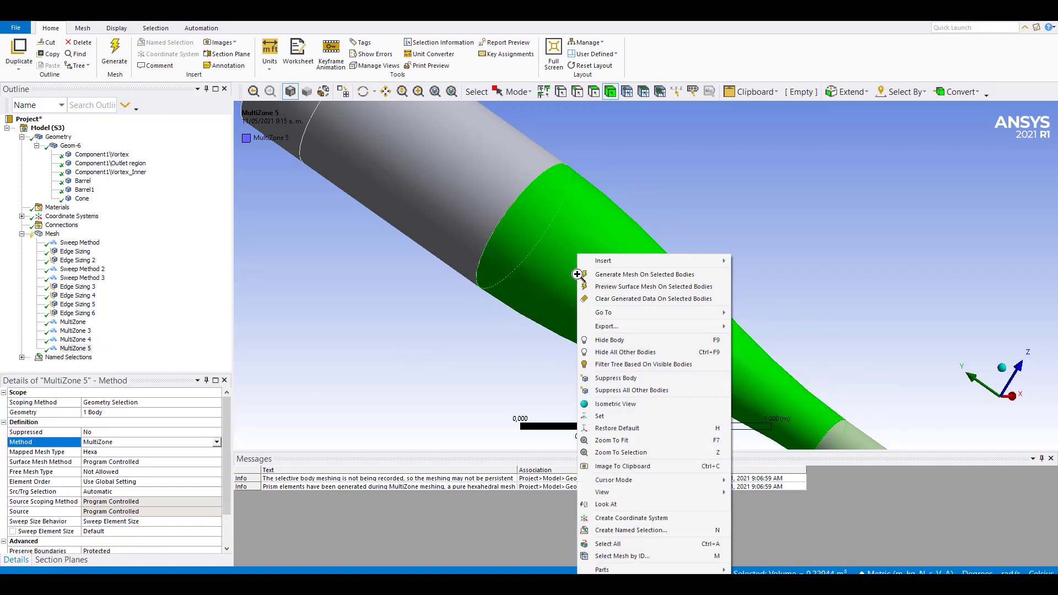
pyautogui.click(629, 276)
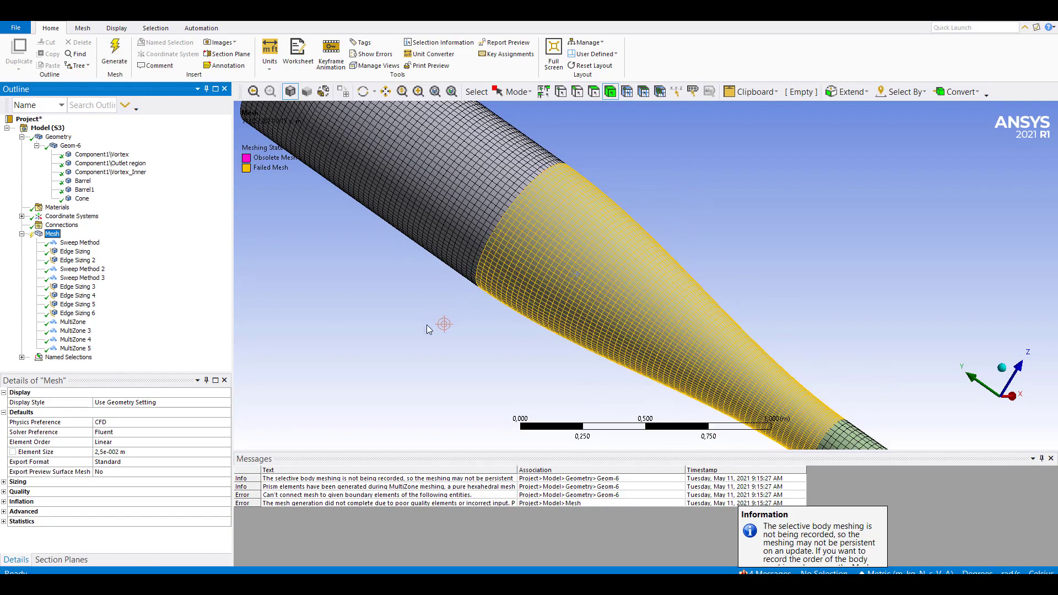
pyautogui.click(427, 325)
pyautogui.moveTo(635, 216); pyautogui.dragTo(761, 254, button='middle')
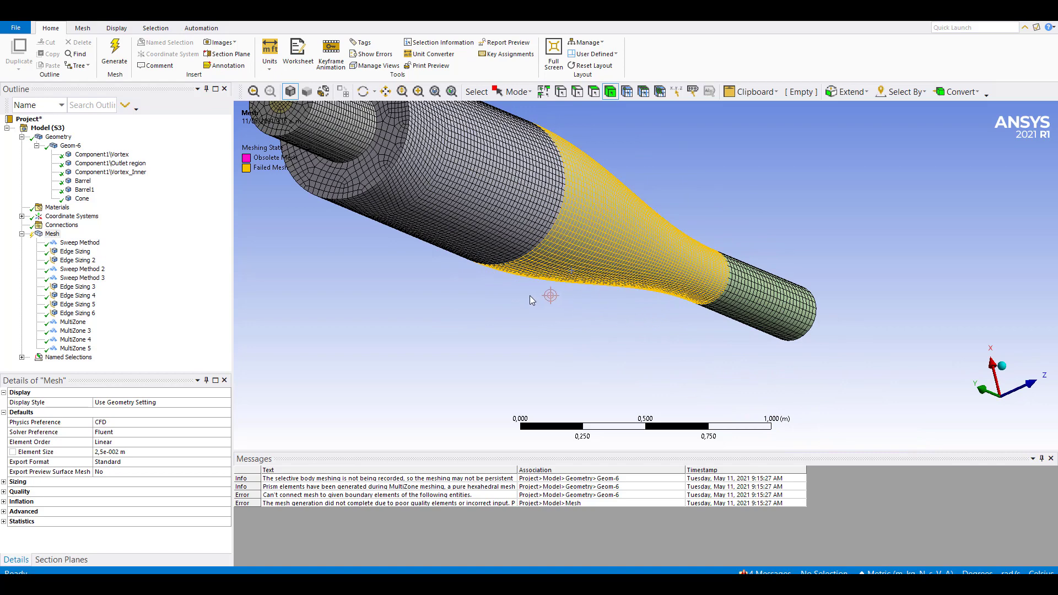
pyautogui.moveTo(413, 275); pyautogui.dragTo(484, 300, button='middle')
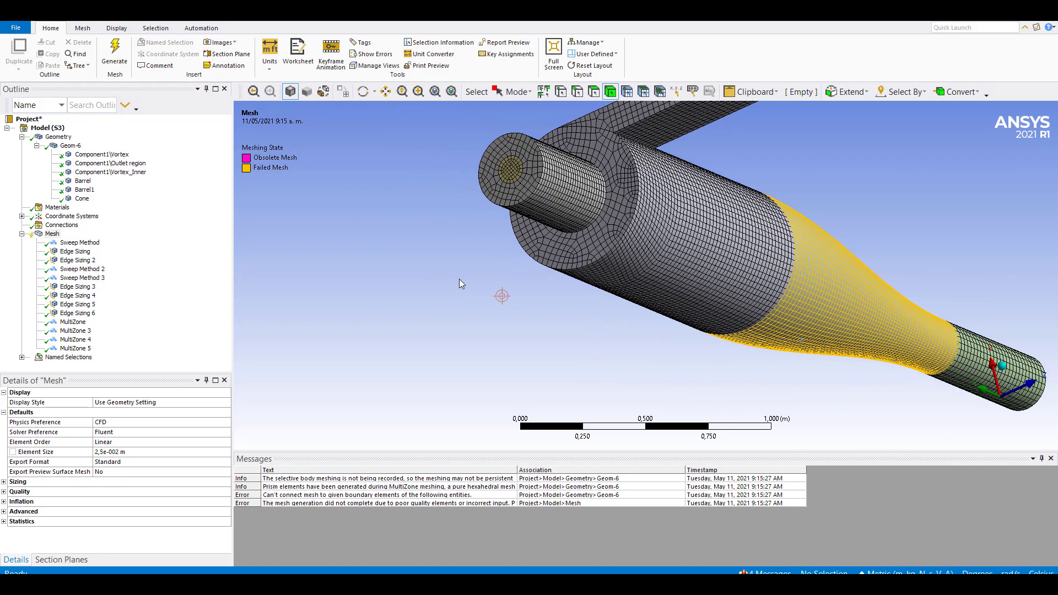
# Step: Clear all generated mesh data from the model
pyautogui.click(54, 235)
pyautogui.rightClick(54, 236)
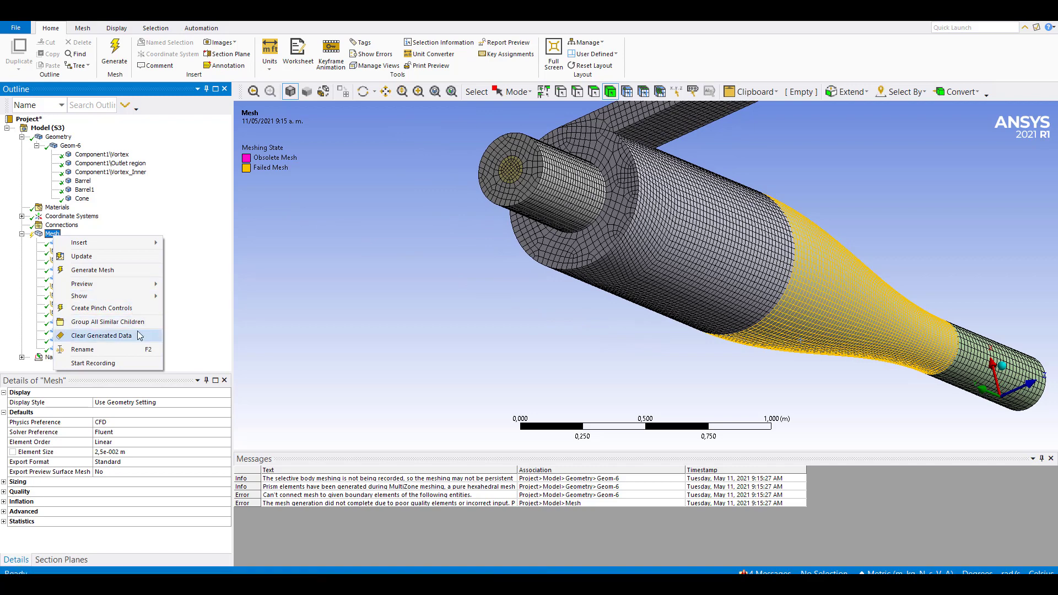
pyautogui.click(121, 335)
pyautogui.click(579, 345)
# Step: Generate the mesh on the vortex tube and its inner core together
pyautogui.moveTo(505, 319); pyautogui.dragTo(358, 333, button='middle')
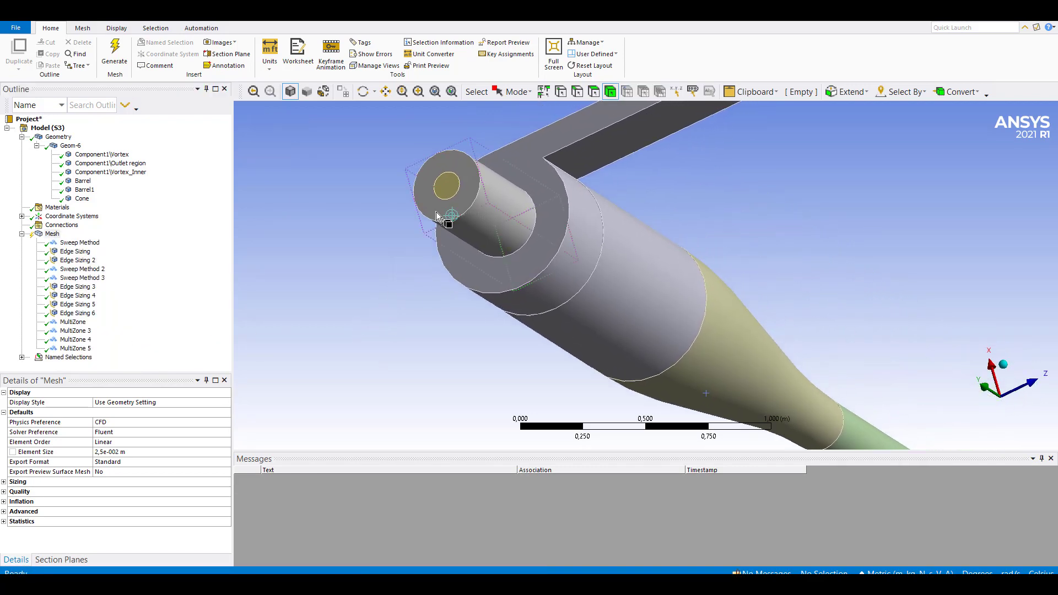
pyautogui.click(450, 189)
pyautogui.keyDown('ctrl'); pyautogui.click(488, 186); pyautogui.keyUp('ctrl')
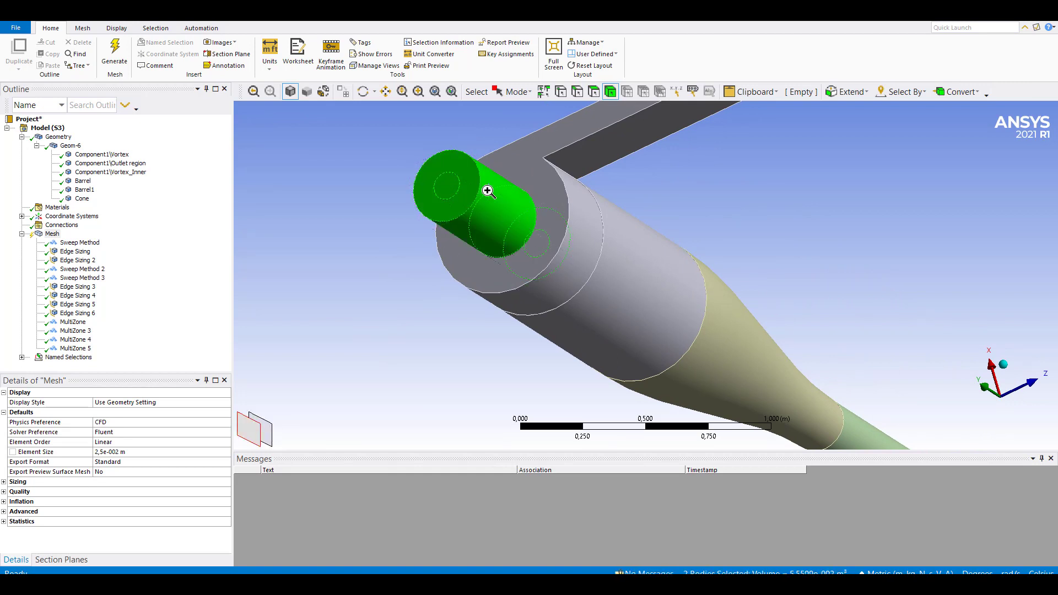
pyautogui.rightClick(488, 190)
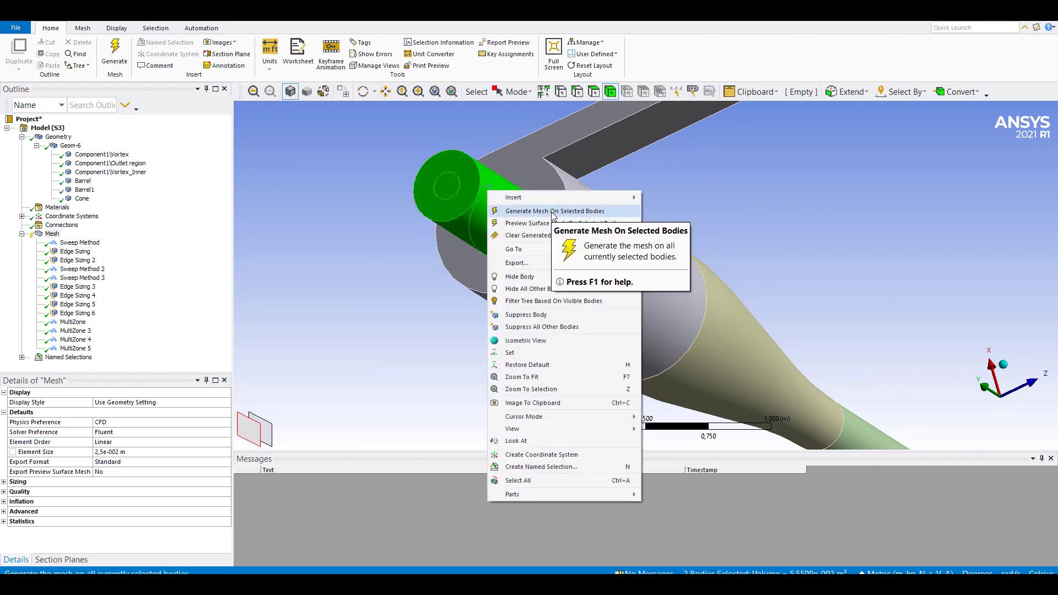
pyautogui.click(553, 212)
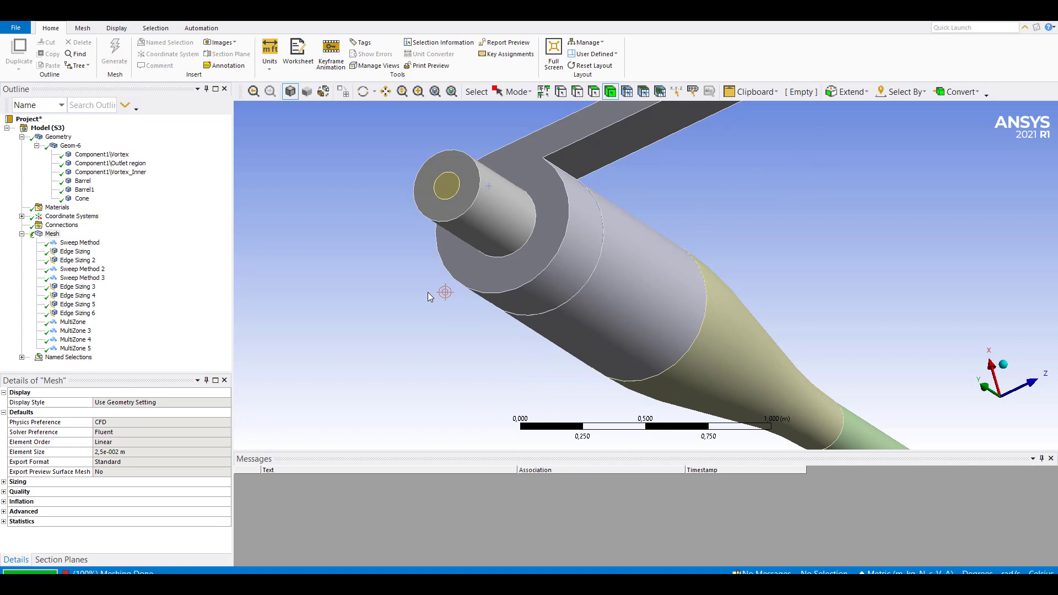
# Step: Generate the mesh on the ring-shaped inlet body, followed by the barrel body adjoining it
pyautogui.click(551, 228)
pyautogui.rightClick(550, 228)
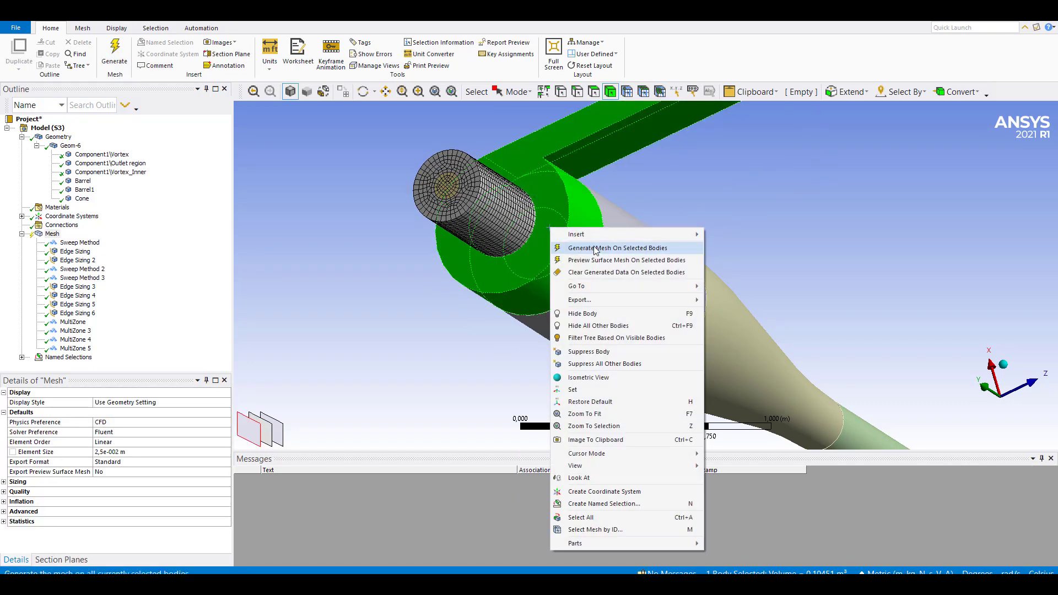
pyautogui.click(595, 249)
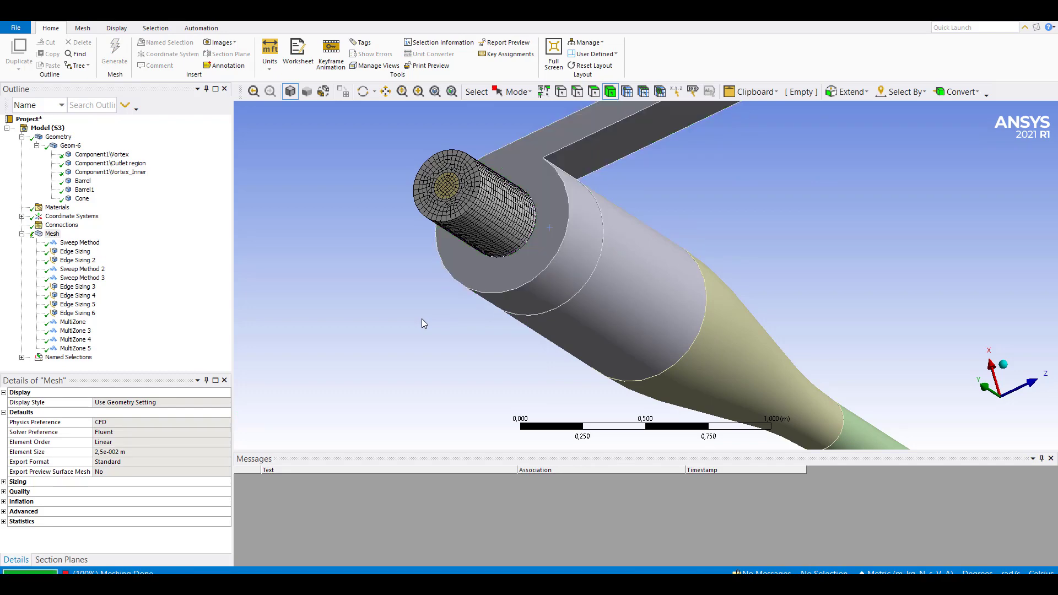
pyautogui.click(637, 300)
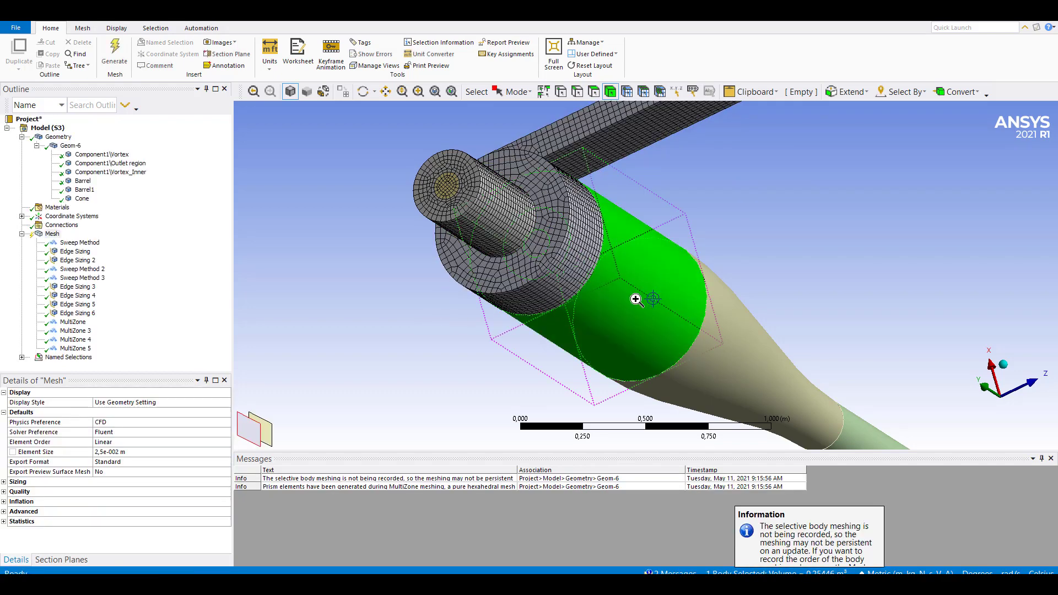
pyautogui.rightClick(636, 299)
pyautogui.click(719, 40)
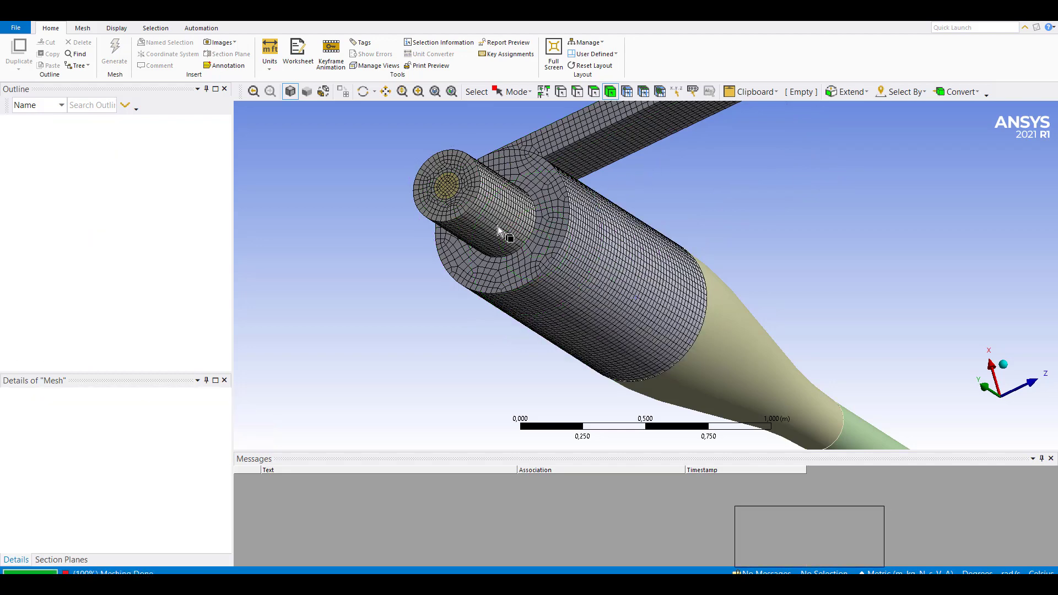
# Step: Generate the mesh on the cone body, followed by the narrow cylinder at the cone's tip
pyautogui.click(745, 340)
pyautogui.rightClick(746, 339)
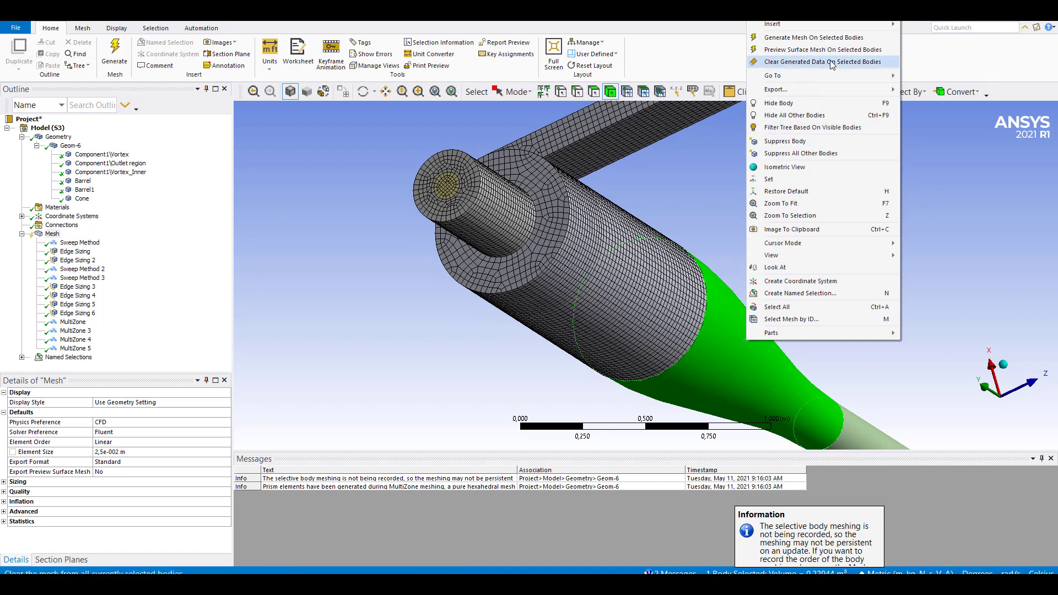
pyautogui.click(833, 41)
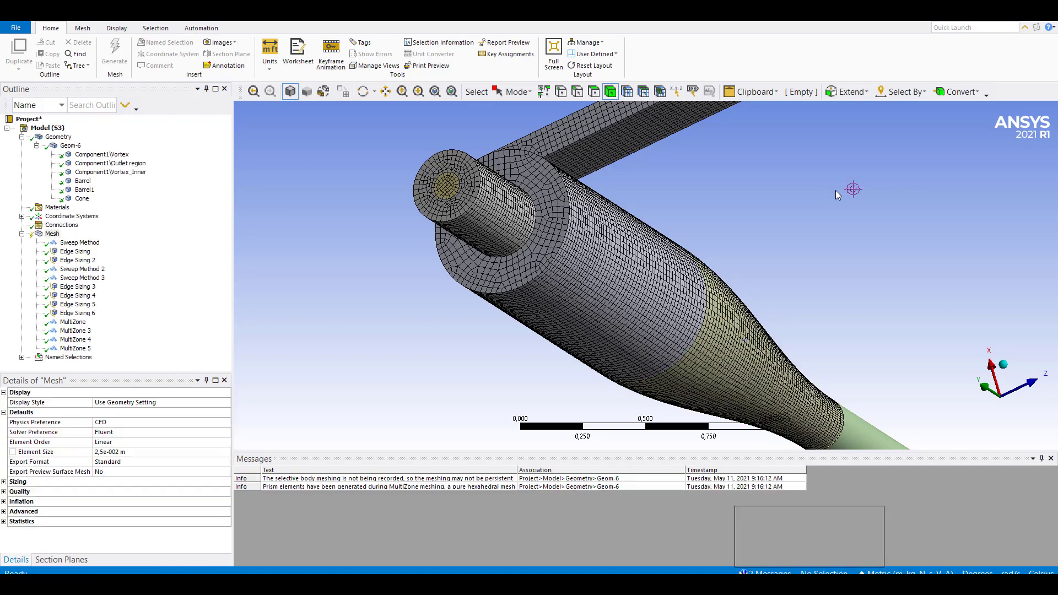
pyautogui.click(758, 396)
pyautogui.rightClick(759, 396)
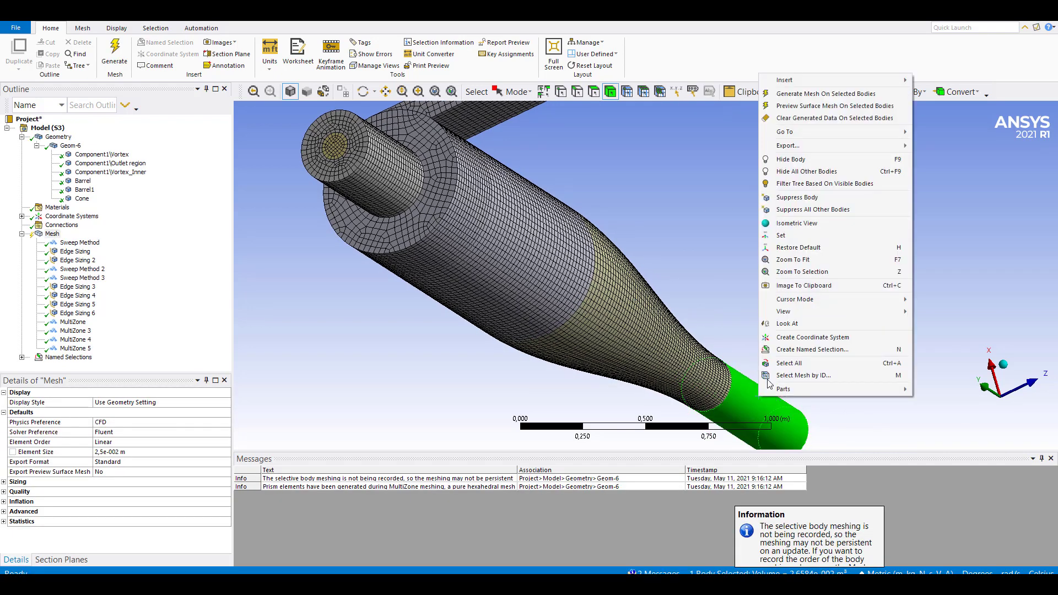
pyautogui.click(841, 94)
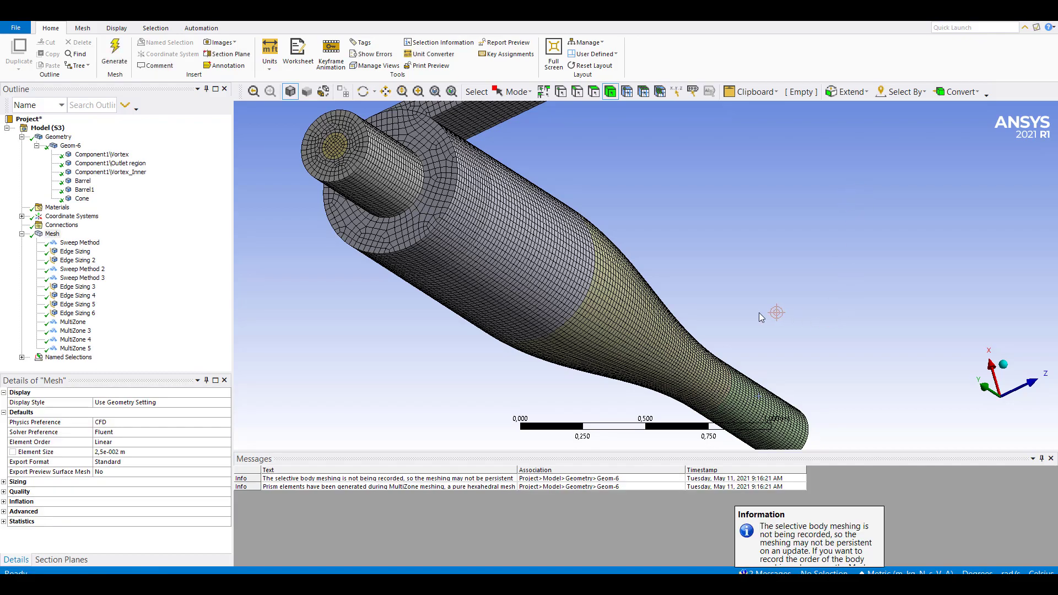
# Step: Examine the regenerated mesh on the barrel, cone, narrow cylinder and inlet arm from several angles
pyautogui.scroll(2, 757, 303)
pyautogui.scroll(-3, 755, 303)
pyautogui.moveTo(763, 299); pyautogui.dragTo(640, 282, button='middle')
pyautogui.scroll(2, 640, 280)
pyautogui.scroll(-2, 640, 280)
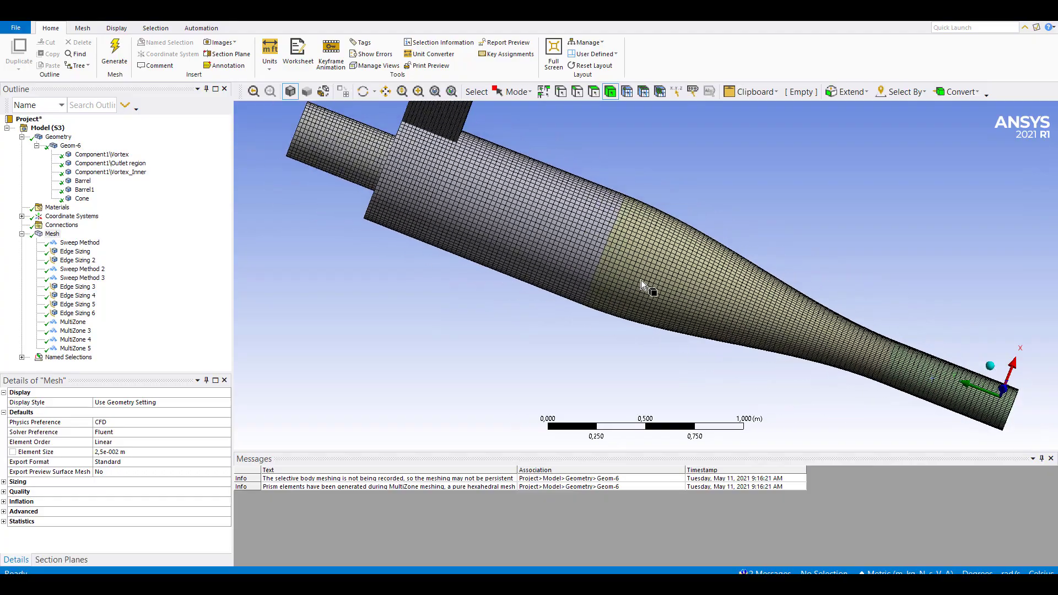
pyautogui.moveTo(626, 215); pyautogui.dragTo(766, 258, button='middle')
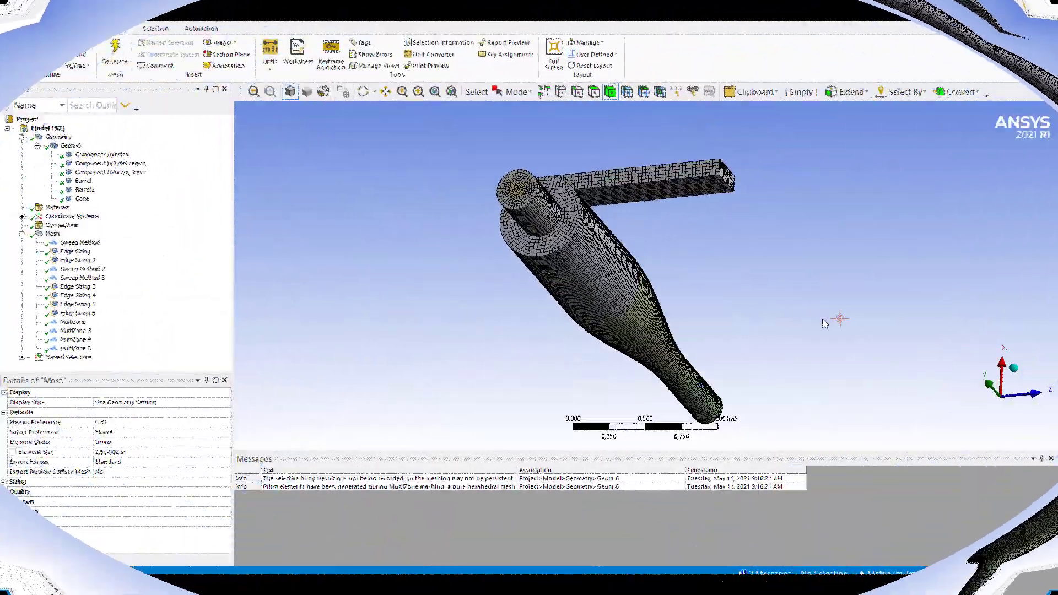
pyautogui.moveTo(449, 279); pyautogui.dragTo(361, 265, button='middle')
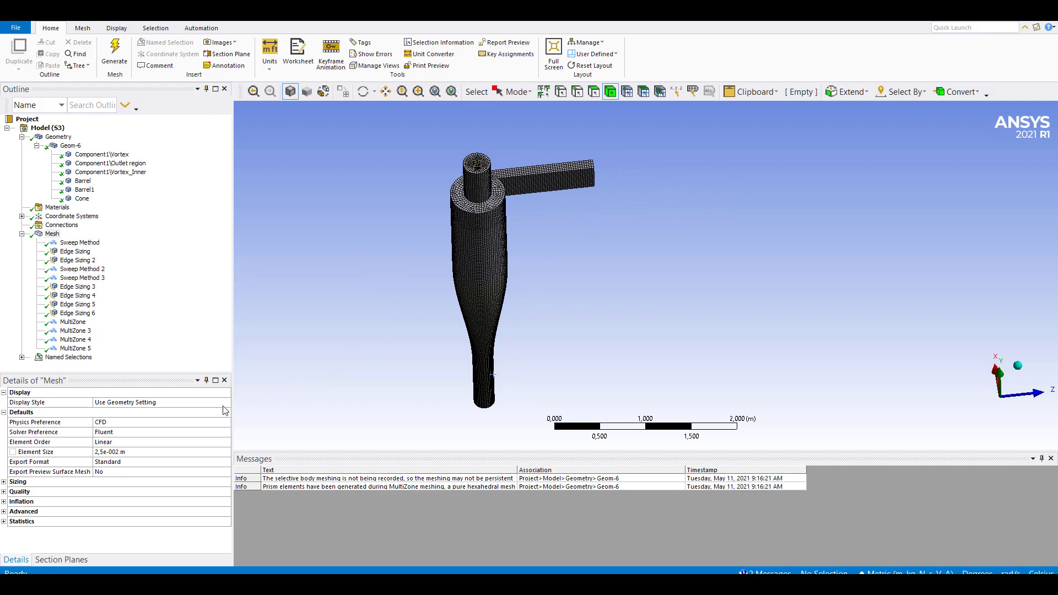
# Step: Color the mesh by Skewness through its display style
pyautogui.click(218, 404)
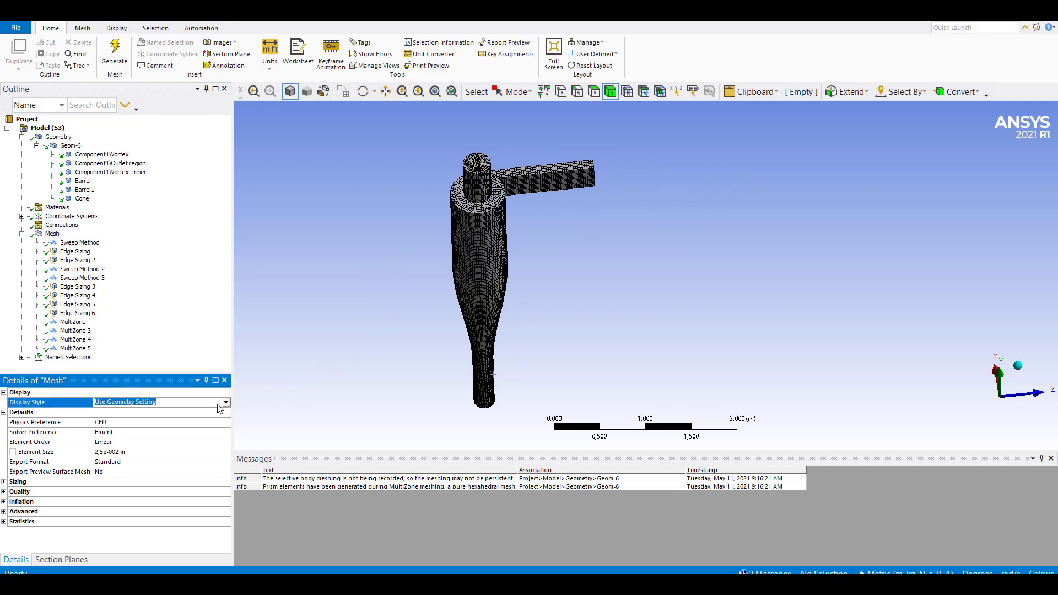
pyautogui.click(302, 388)
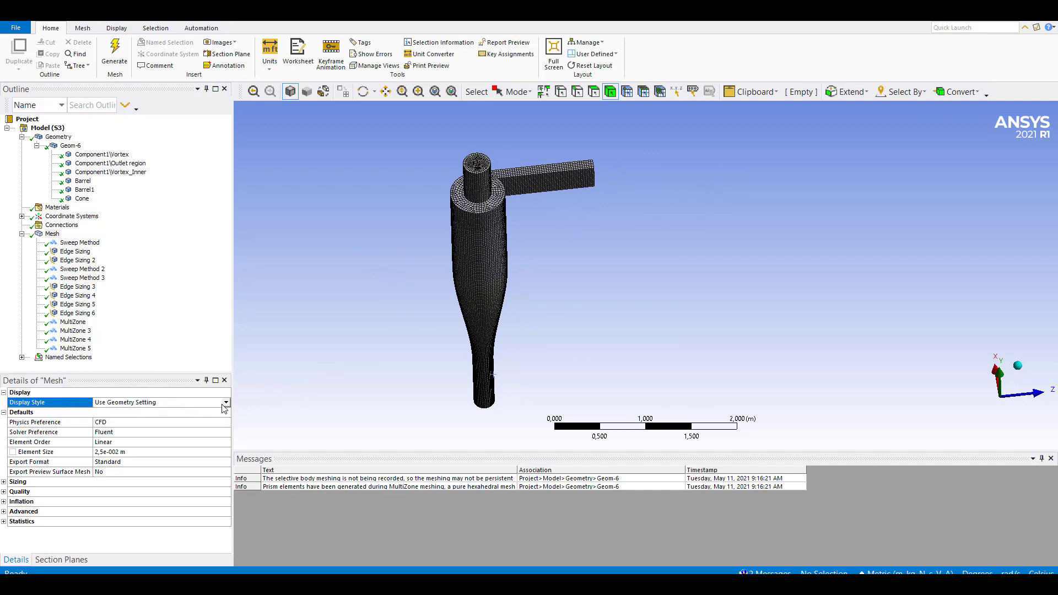
pyautogui.click(223, 406)
pyautogui.click(147, 463)
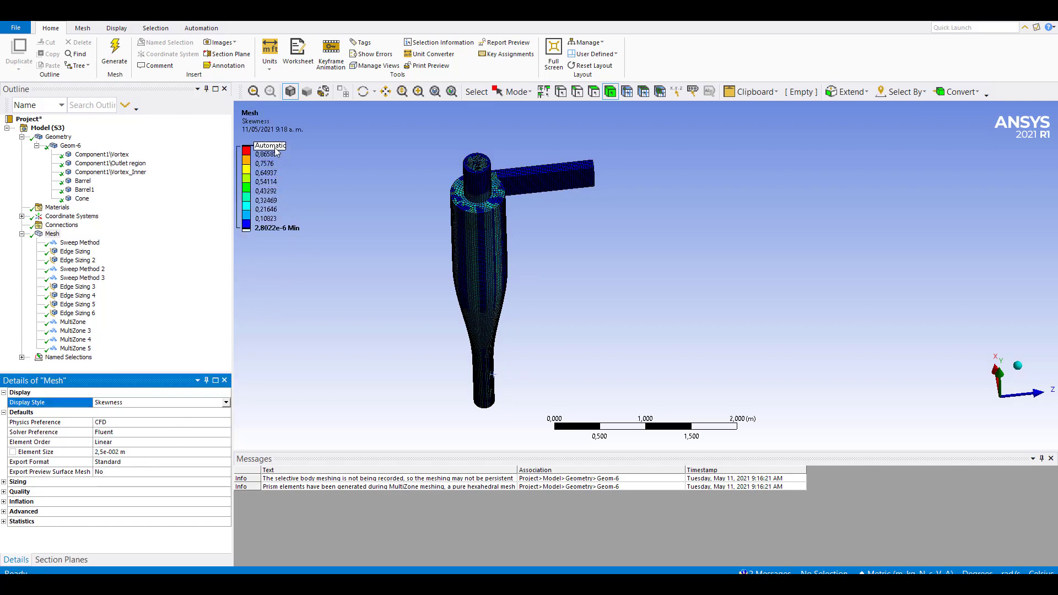
# Step: Examine the skewness contours around the junction of the inlet arm and the barrel and on the barrel's end face
pyautogui.scroll(1, 279, 166)
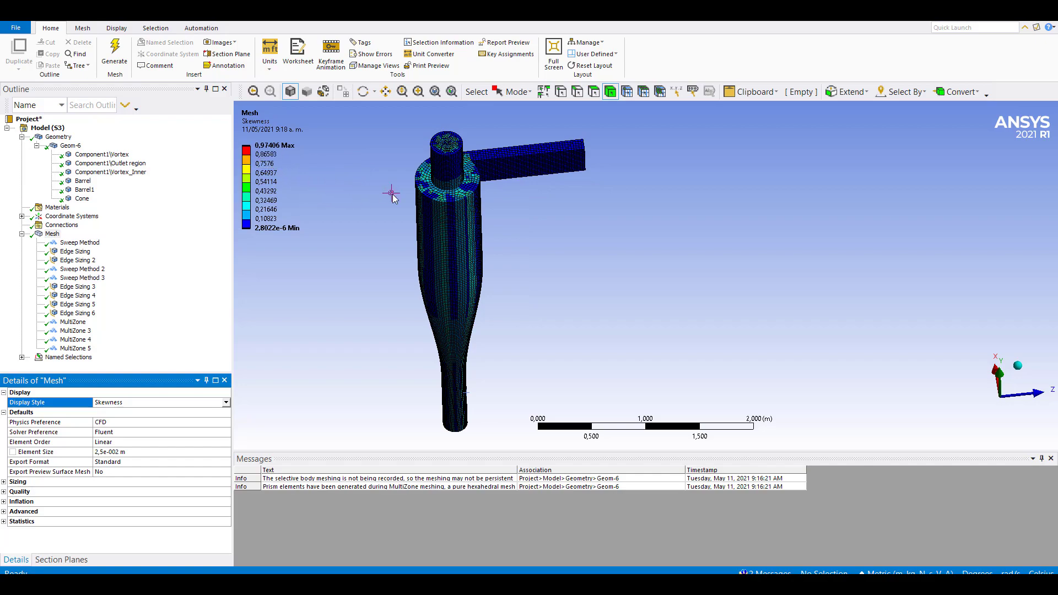
pyautogui.scroll(2, 424, 215)
pyautogui.moveTo(424, 215); pyautogui.dragTo(716, 297, button='middle')
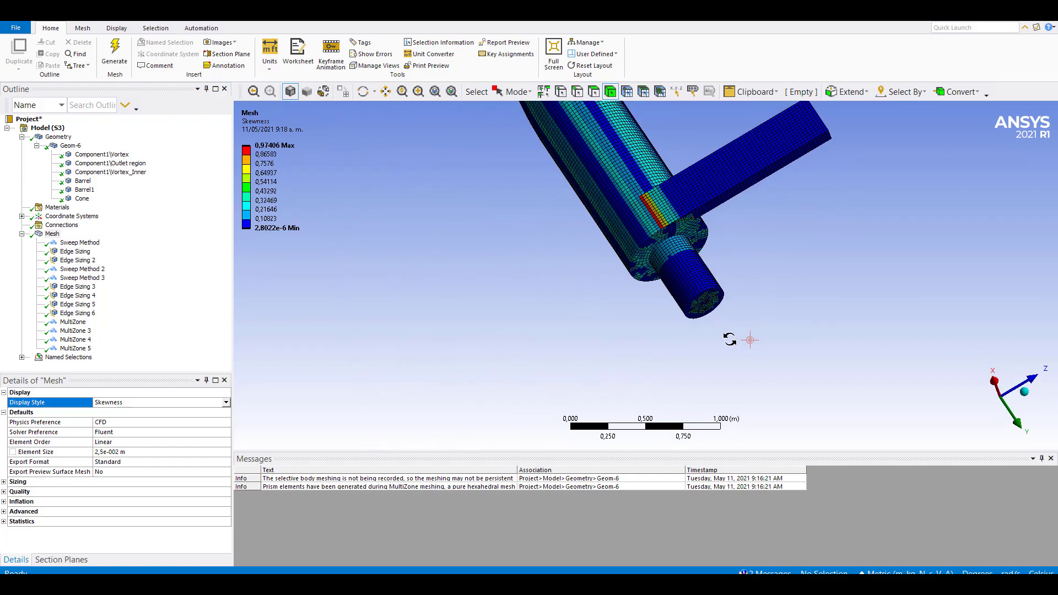
pyautogui.scroll(3, 636, 198)
pyautogui.moveTo(646, 179); pyautogui.dragTo(633, 270, button='middle')
pyautogui.scroll(6, 685, 297)
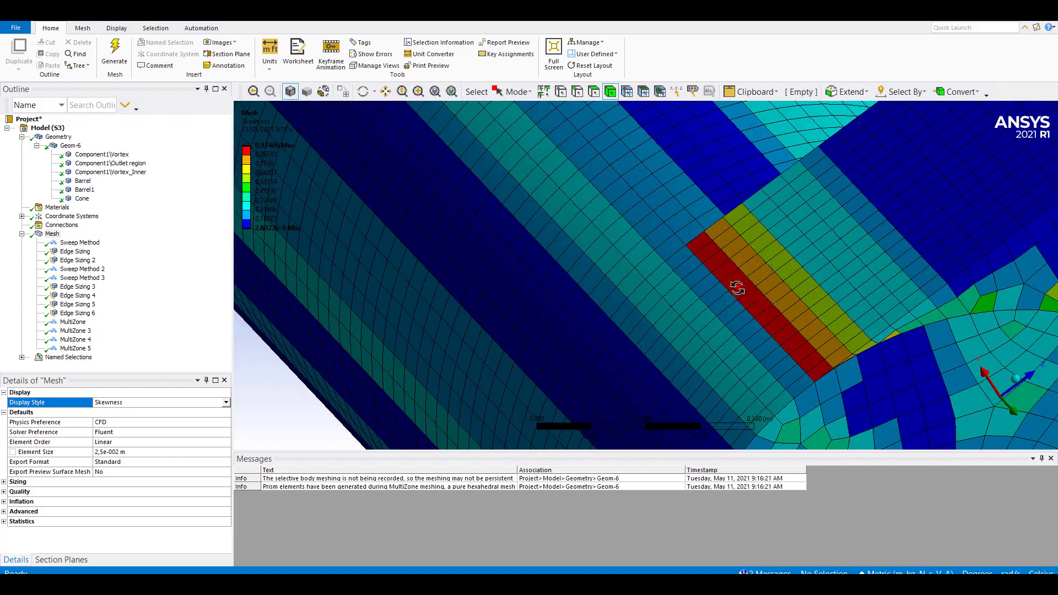
pyautogui.scroll(-8, 716, 278)
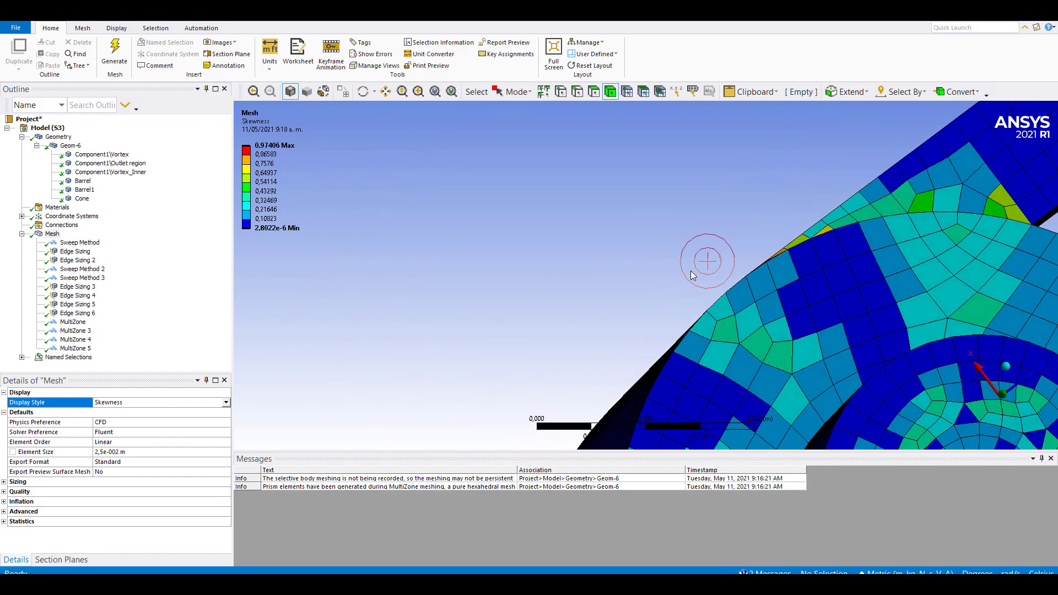
pyautogui.scroll(-6, 692, 267)
# Step: Switch the mesh display style to Orthogonal Quality and inspect the elements where the inlet arm meets the barrel
pyautogui.click(225, 403)
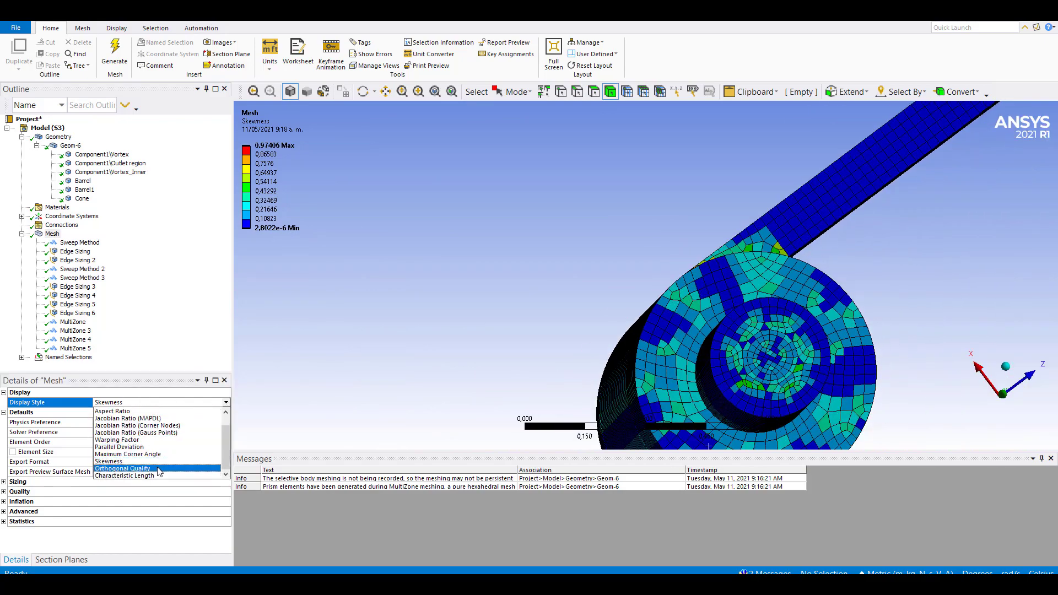
pyautogui.click(158, 469)
pyautogui.moveTo(268, 246); pyautogui.dragTo(590, 194, button='middle')
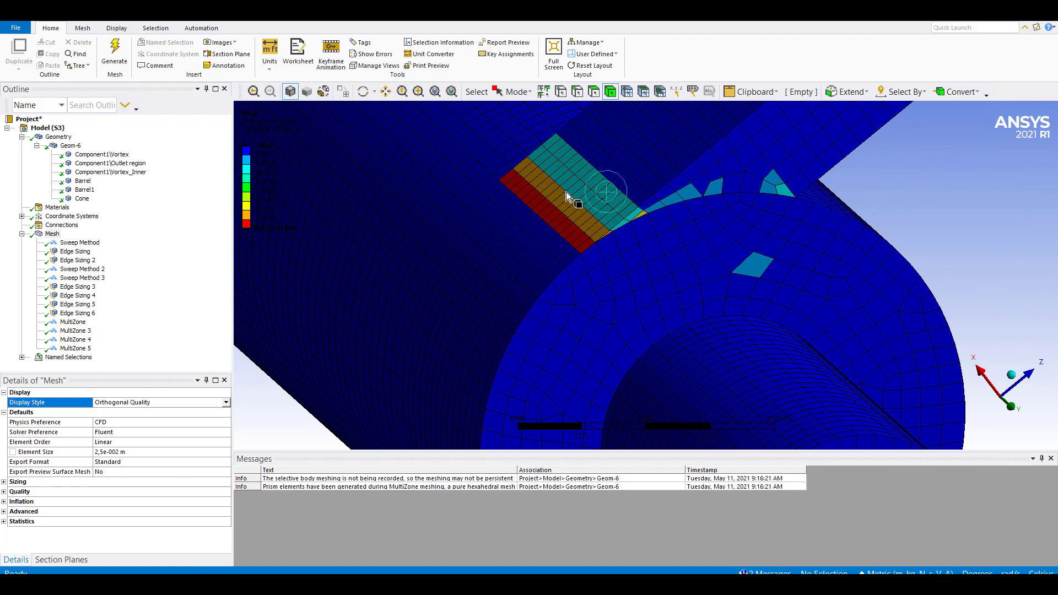
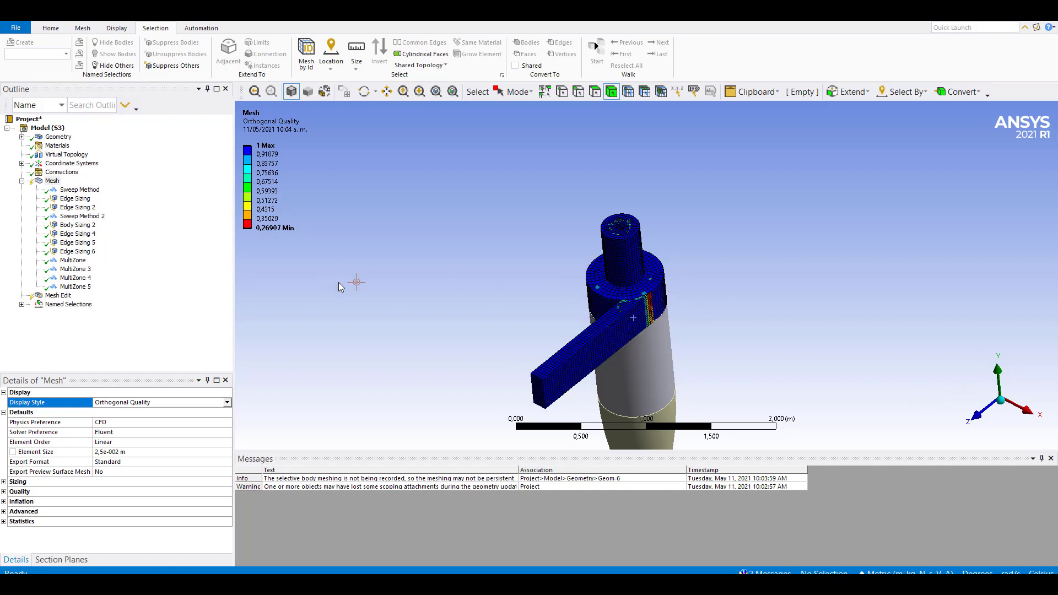
# Step: Review the Geom-6 bodies one by one, from Component1\Vortex through Barrel, Barrel1 and Cone to Inlet_Region
pyautogui.click(22, 137)
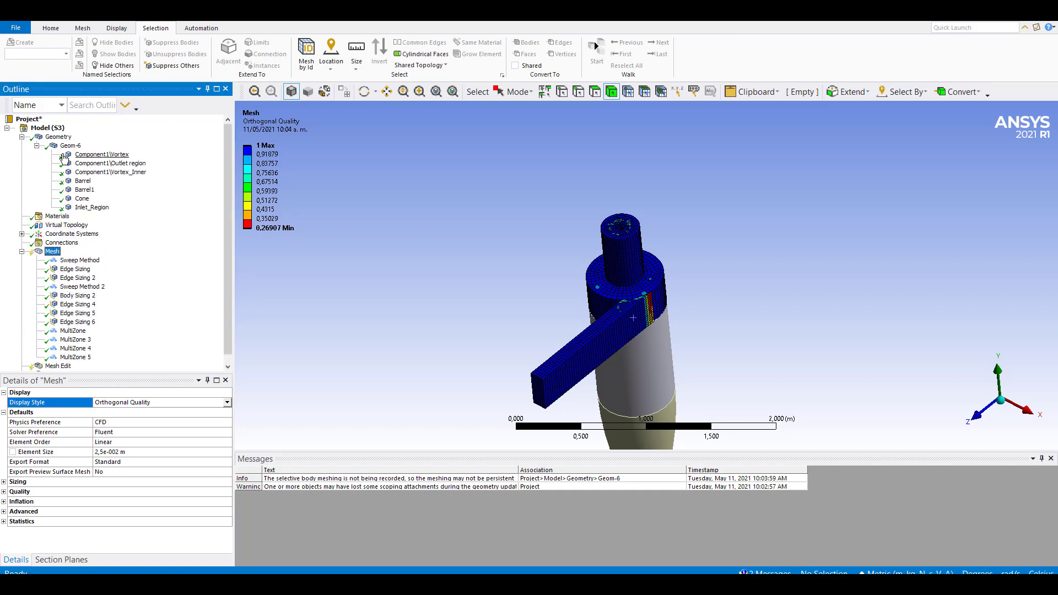
pyautogui.click(66, 155)
pyautogui.click(94, 163)
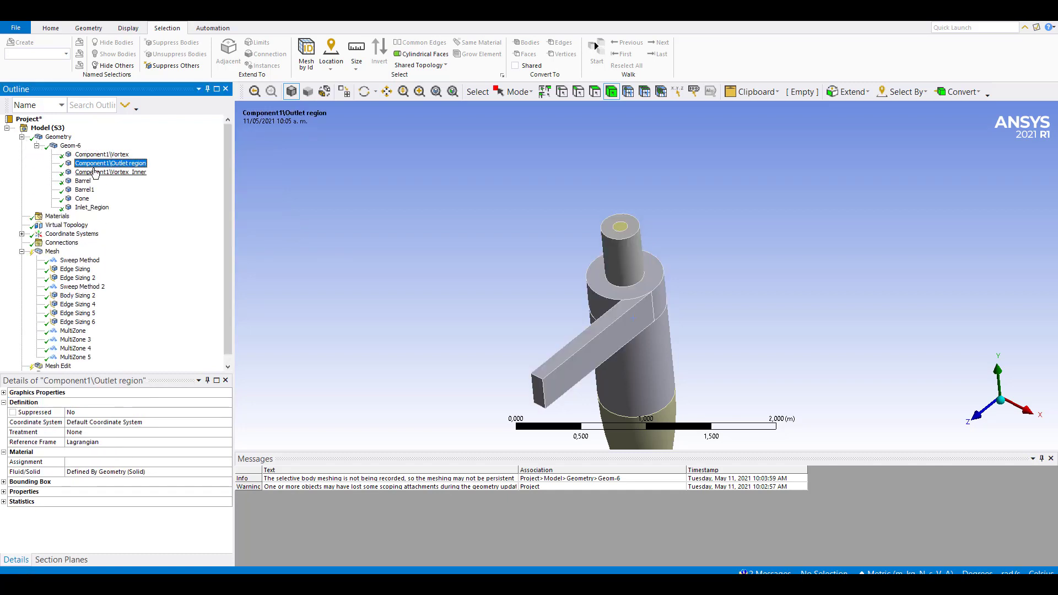
pyautogui.click(95, 172)
pyautogui.click(84, 181)
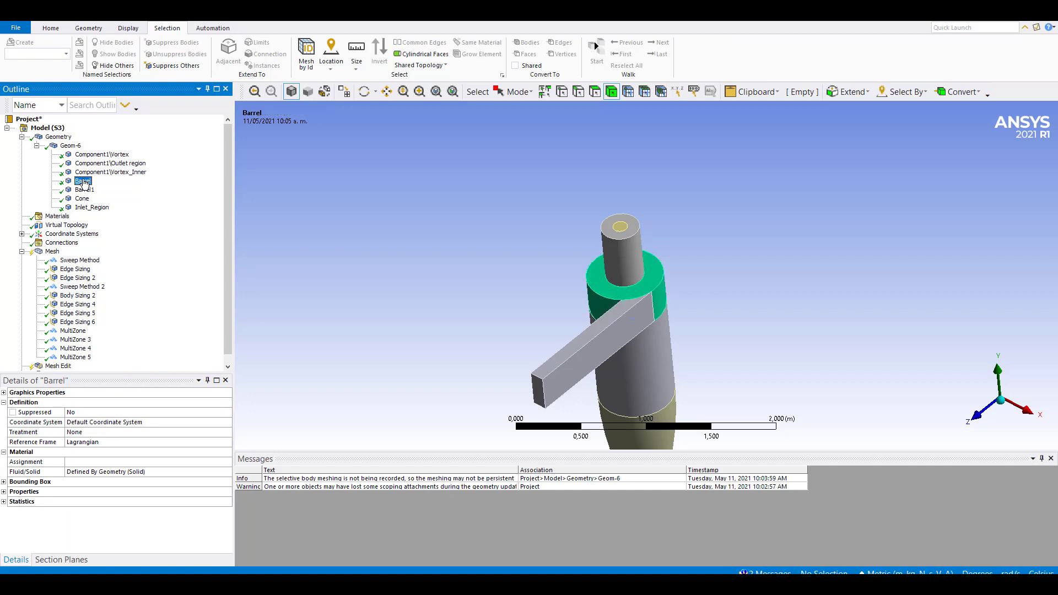
pyautogui.click(84, 189)
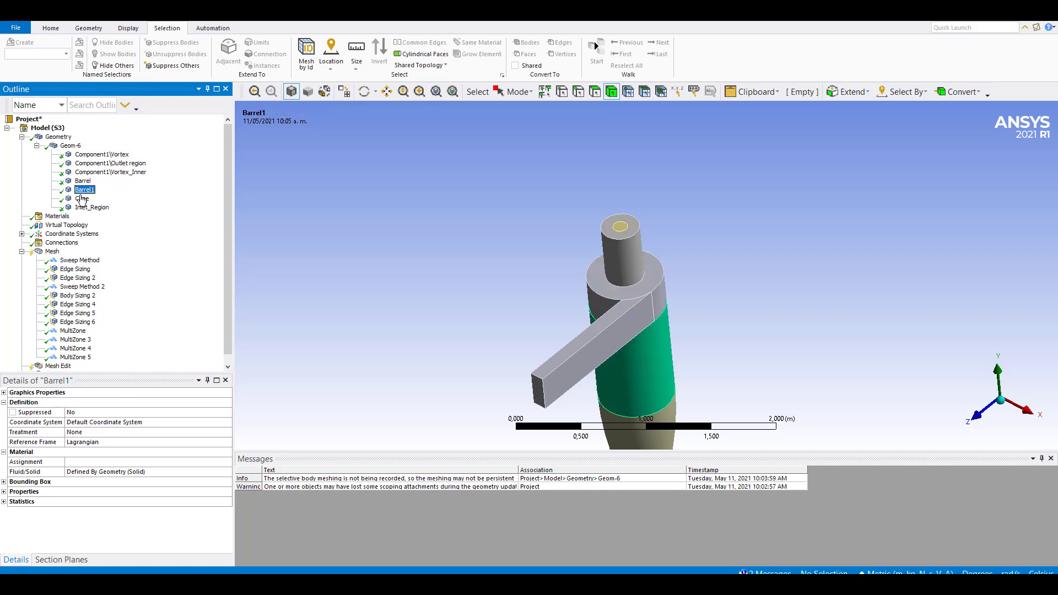
pyautogui.click(82, 198)
pyautogui.click(89, 207)
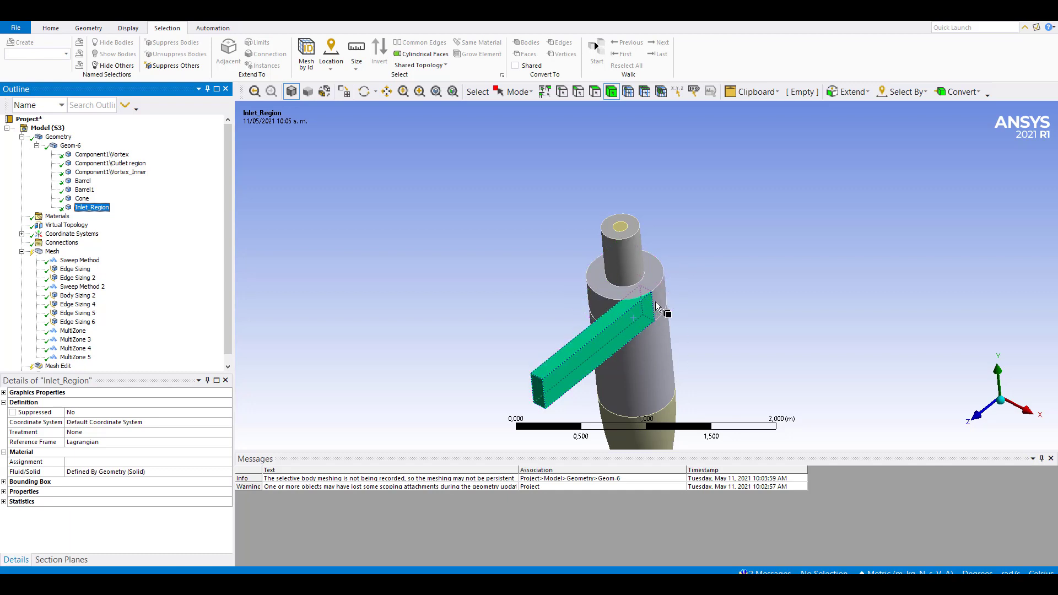
# Step: Return to the mesh of the revised geometry and set its display style to Skewness
pyautogui.click(52, 252)
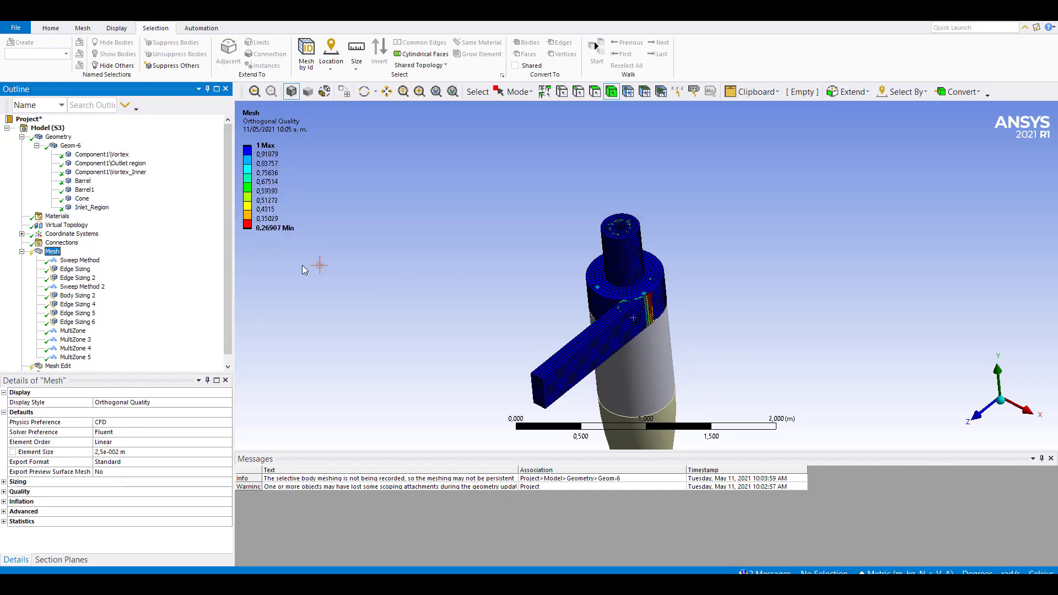
pyautogui.click(206, 404)
pyautogui.click(228, 403)
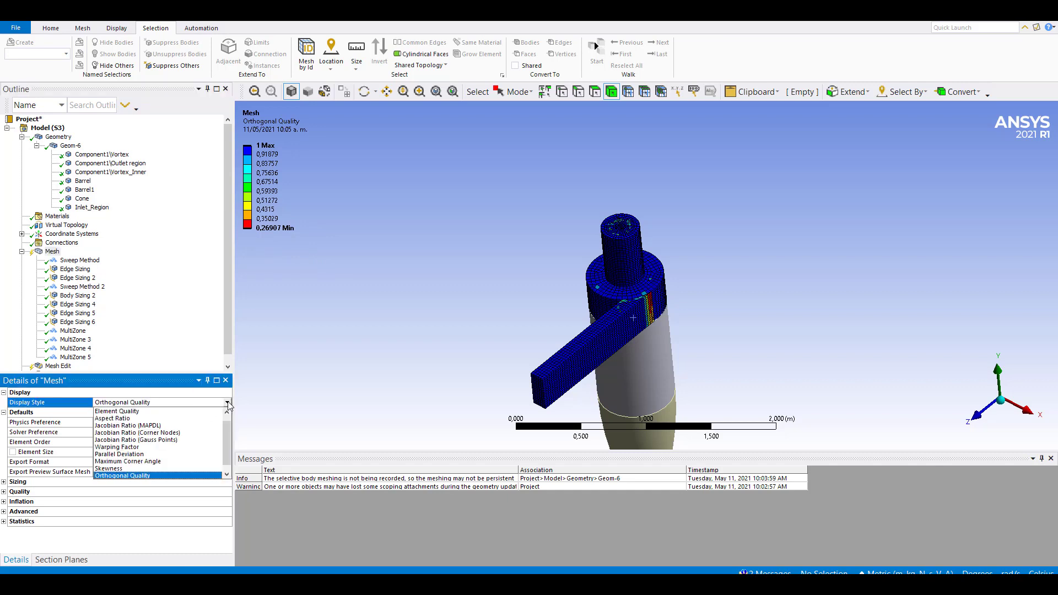
pyautogui.click(109, 468)
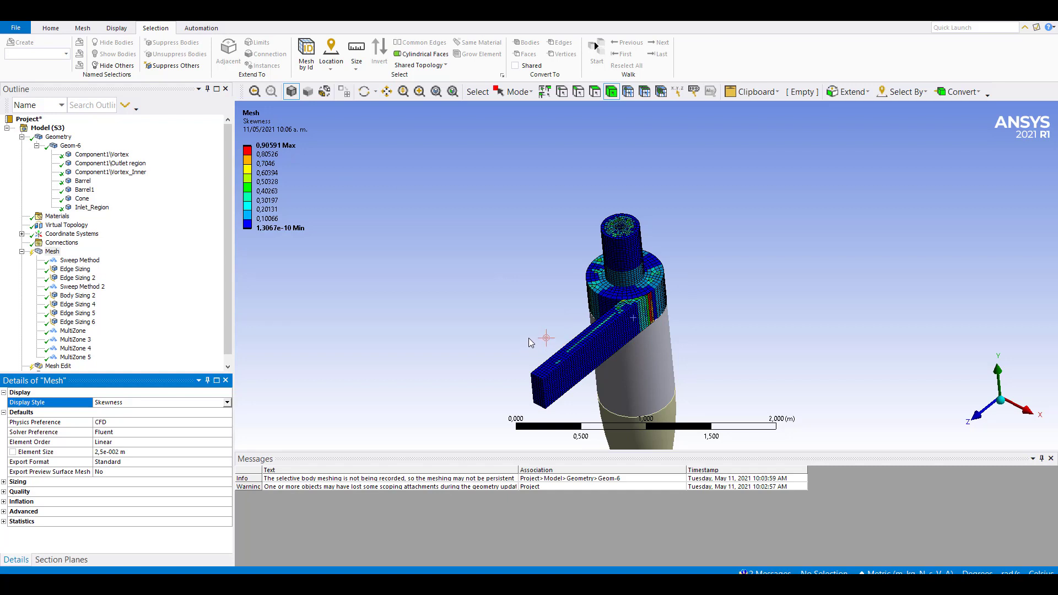
# Step: Generate the mesh on the Barrel1 body between the ring-shaped inlet body and the cone
pyautogui.click(643, 379)
pyautogui.rightClick(644, 379)
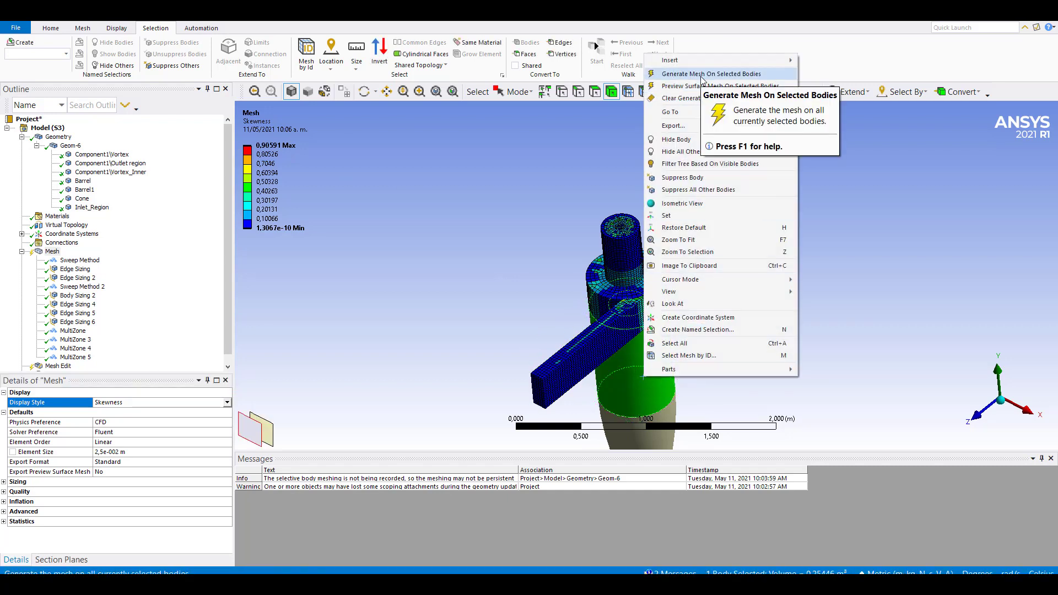
pyautogui.click(701, 77)
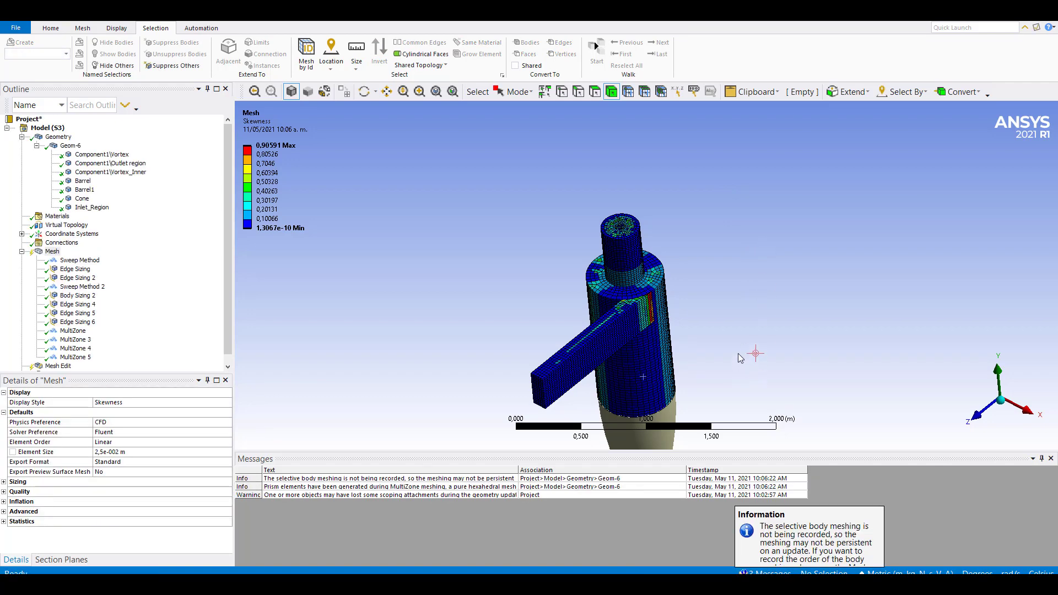
# Step: Generate the mesh on the Cone body below the meshed barrel
pyautogui.keyDown('ctrl'); pyautogui.moveTo(747, 357); pyautogui.dragTo(722, 275, button='middle'); pyautogui.keyUp('ctrl')
pyautogui.keyDown('ctrl'); pyautogui.moveTo(752, 322); pyautogui.dragTo(716, 212, button='middle'); pyautogui.keyUp('ctrl')
pyautogui.click(617, 259)
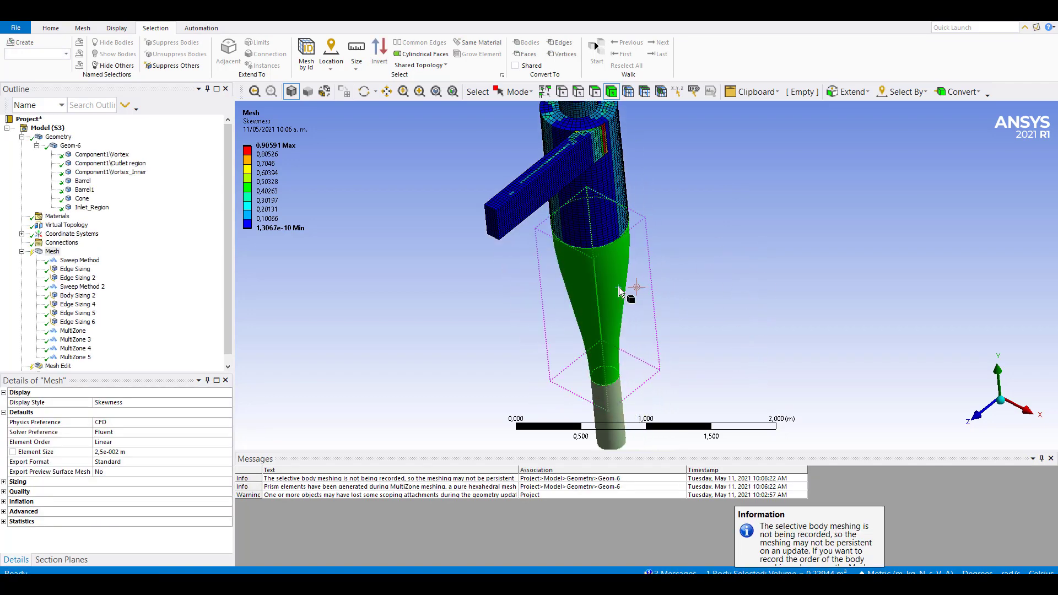
pyautogui.rightClick(619, 255)
pyautogui.click(686, 274)
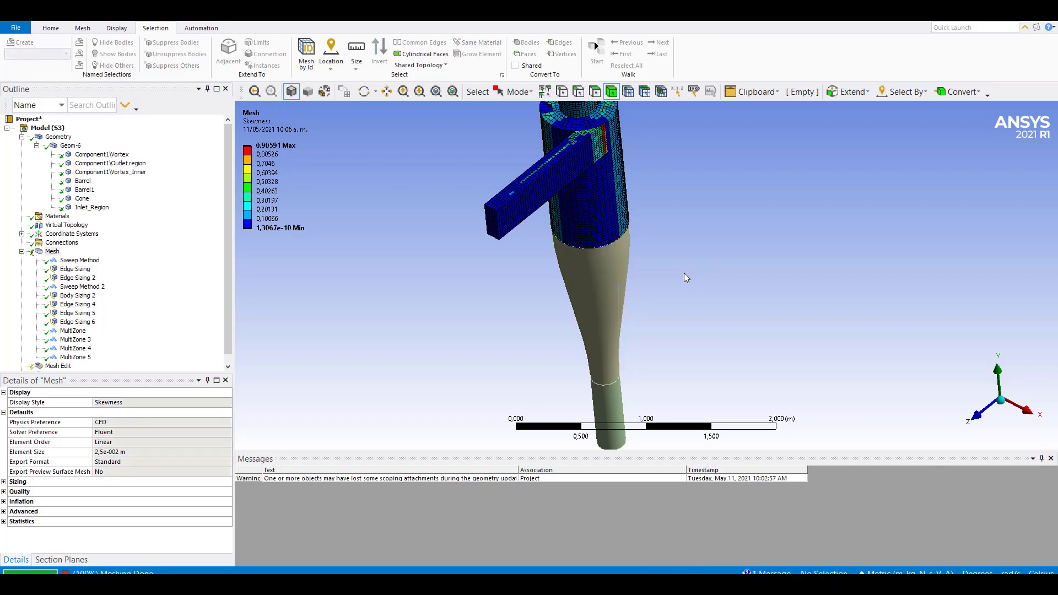
# Step: Generate the mesh on the narrow cylinder at the cone's tip and check the fully meshed model
pyautogui.click(616, 410)
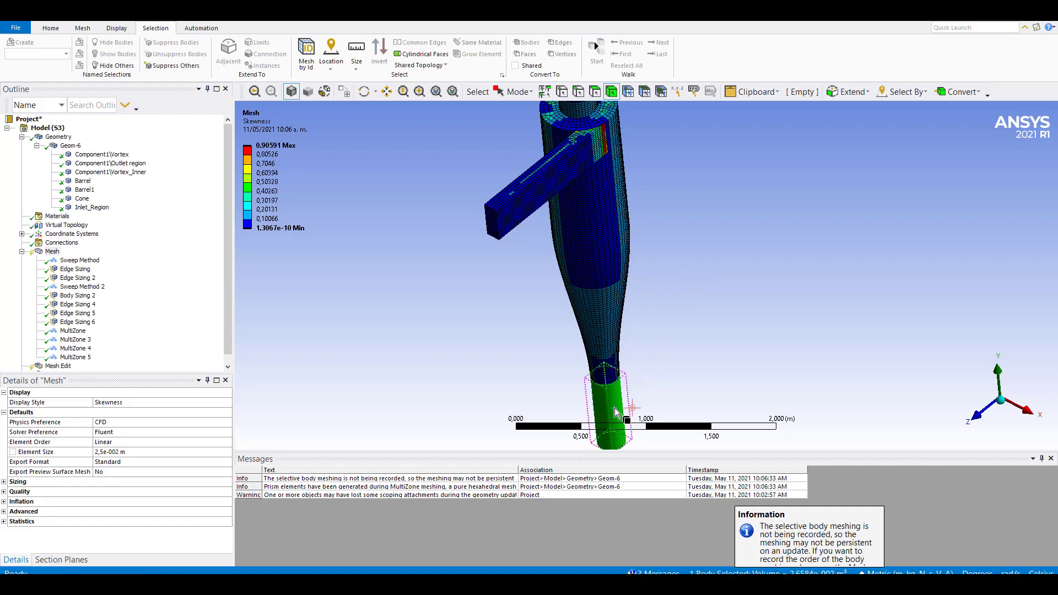
pyautogui.rightClick(616, 410)
pyautogui.click(683, 105)
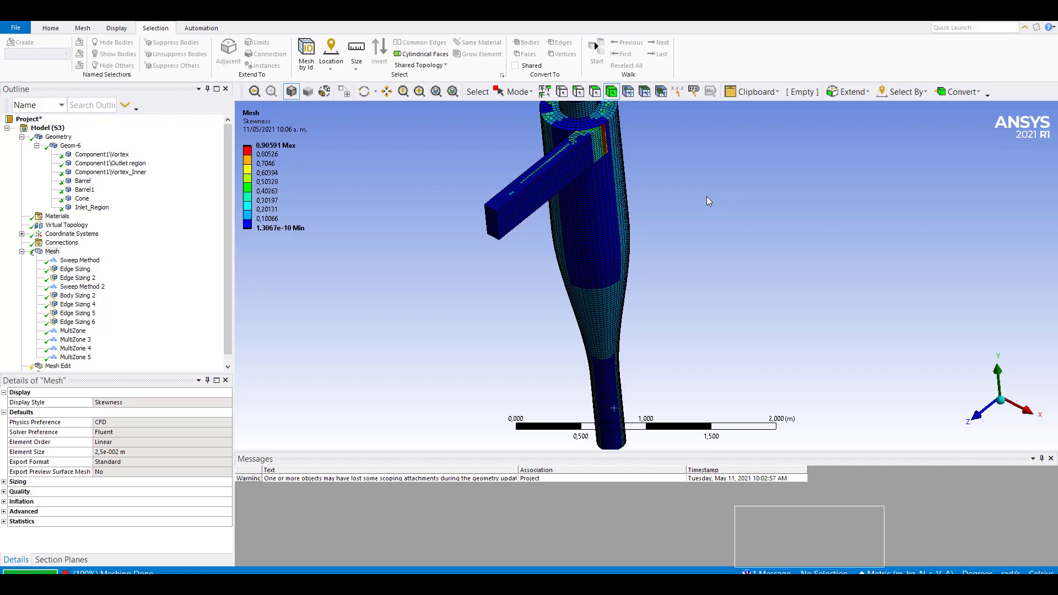
pyautogui.scroll(2, 472, 307)
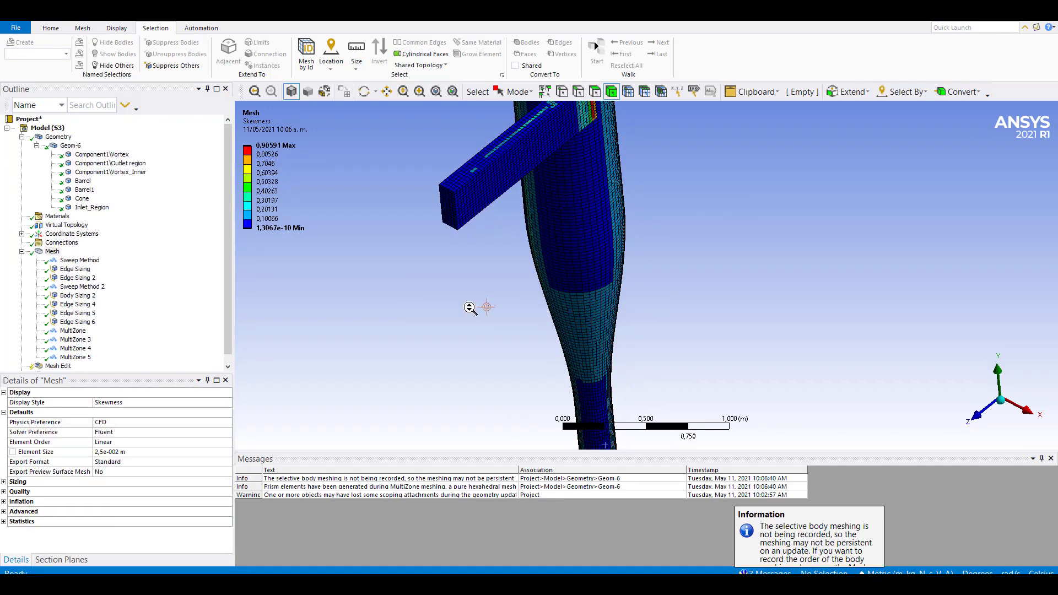
pyautogui.scroll(-2, 473, 307)
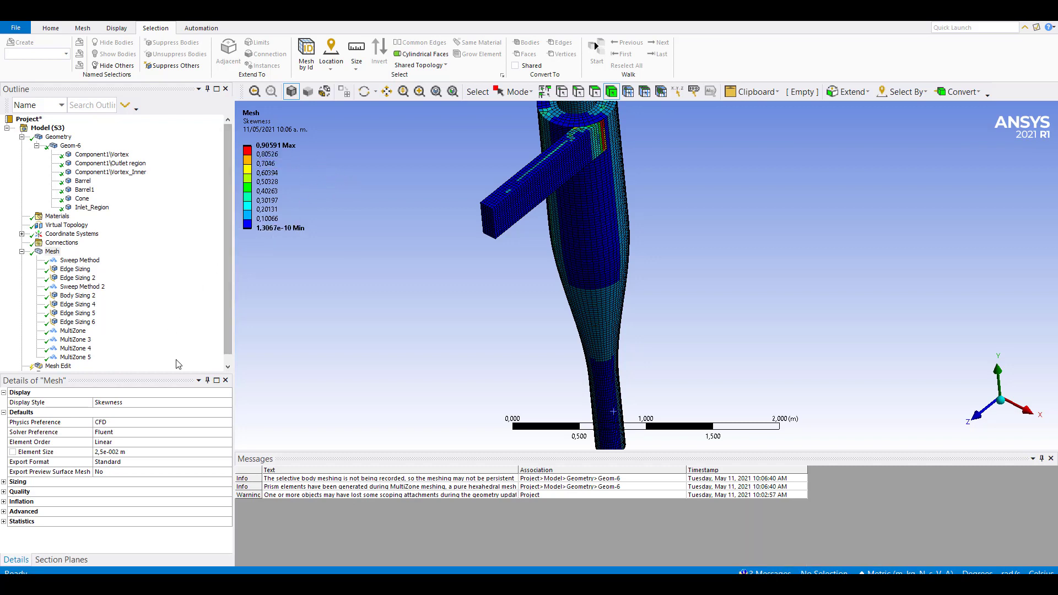
# Step: Change the display style of the completed mesh to Orthogonal Quality
pyautogui.click(188, 403)
pyautogui.click(227, 403)
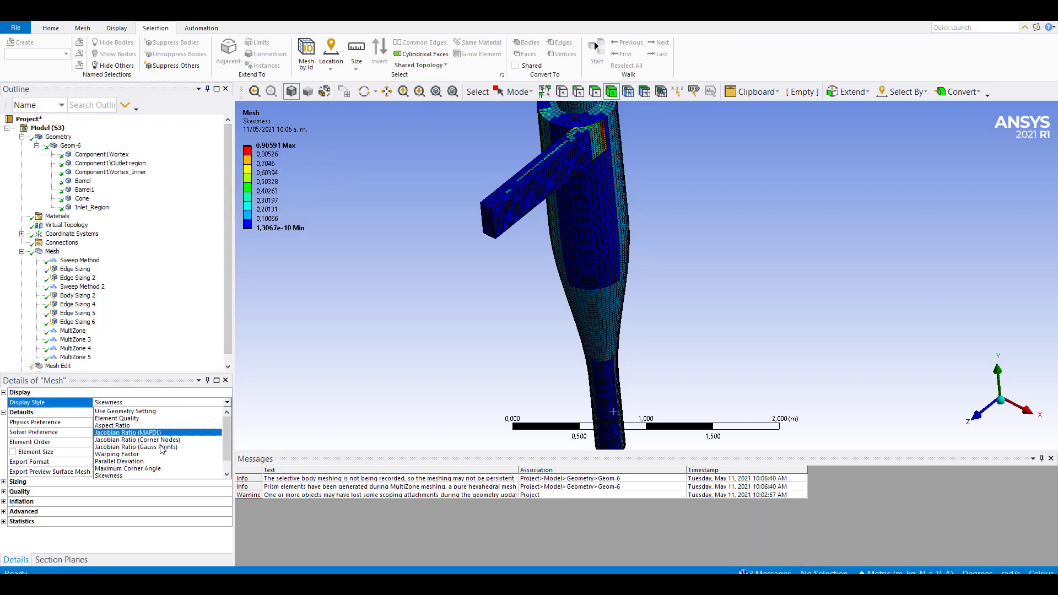
pyautogui.scroll(-1, 155, 468)
pyautogui.click(154, 469)
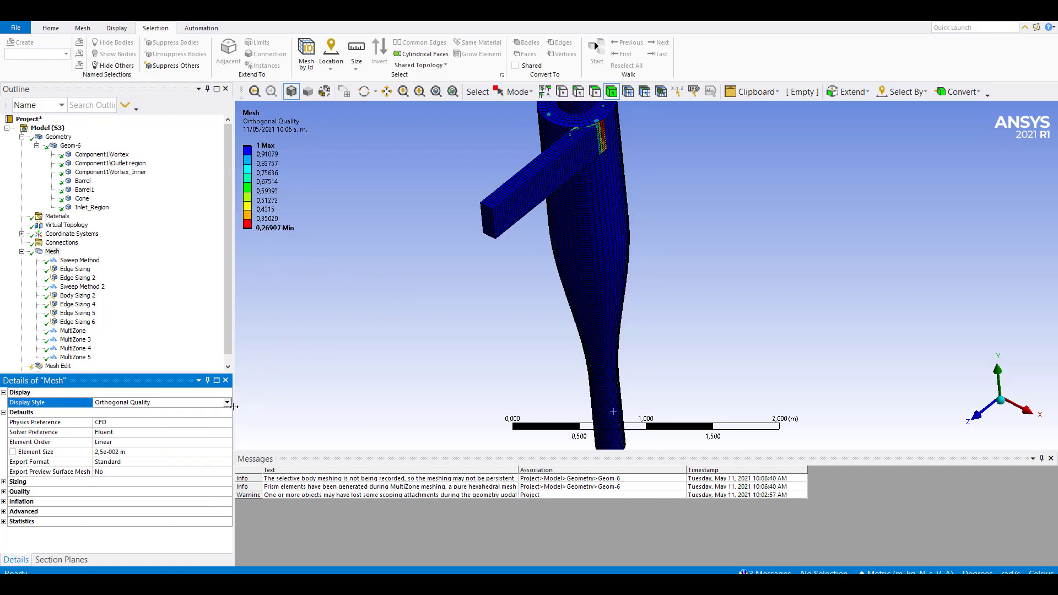
# Step: Collapse the mesh controls in the outline and show the mesh statistics with node and element counts
pyautogui.moveTo(225, 347); pyautogui.dragTo(225, 355)
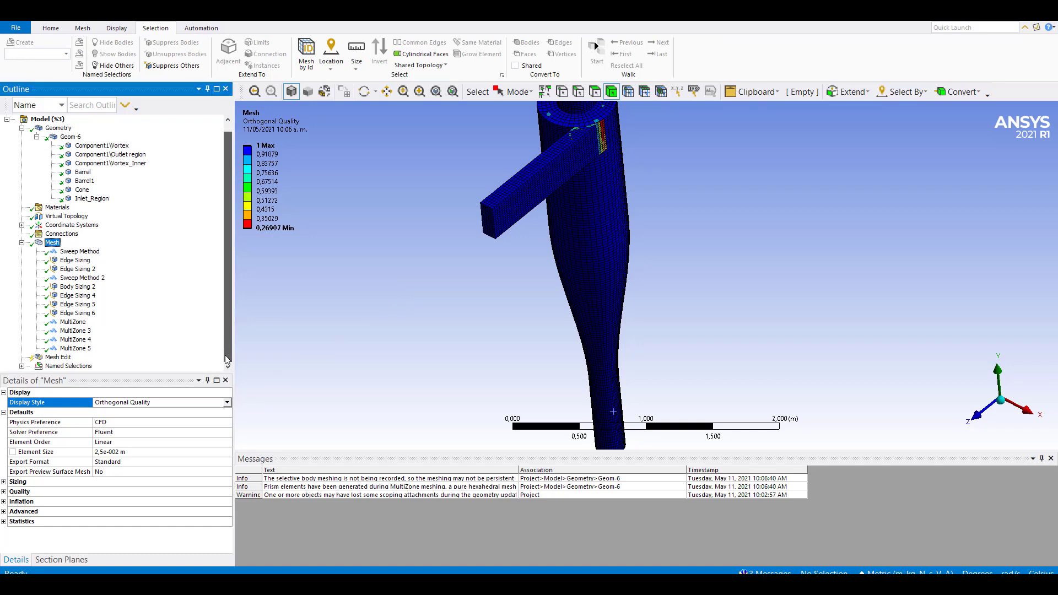
pyautogui.click(22, 242)
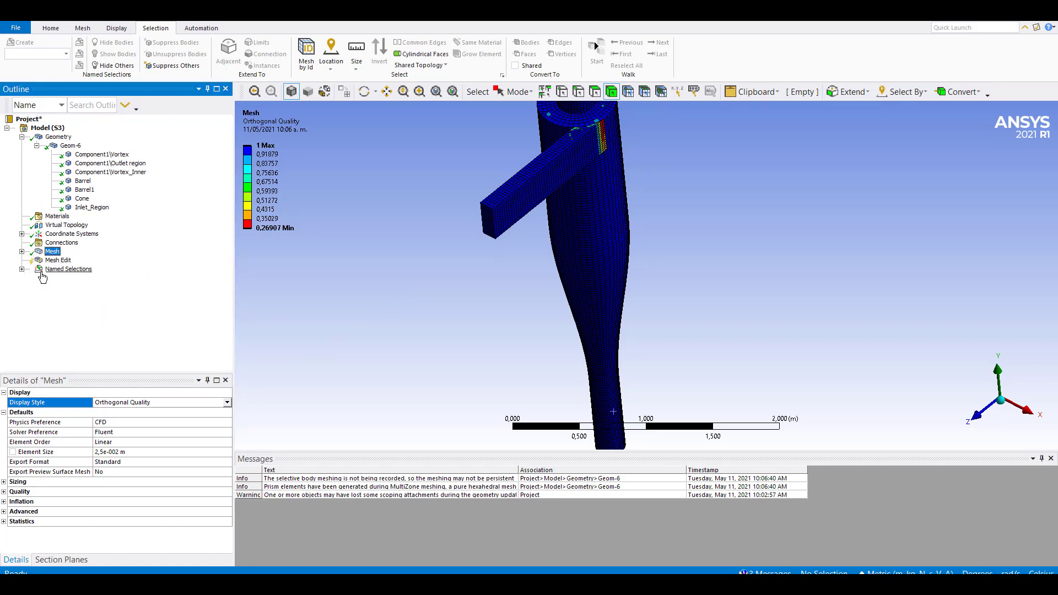
pyautogui.click(4, 522)
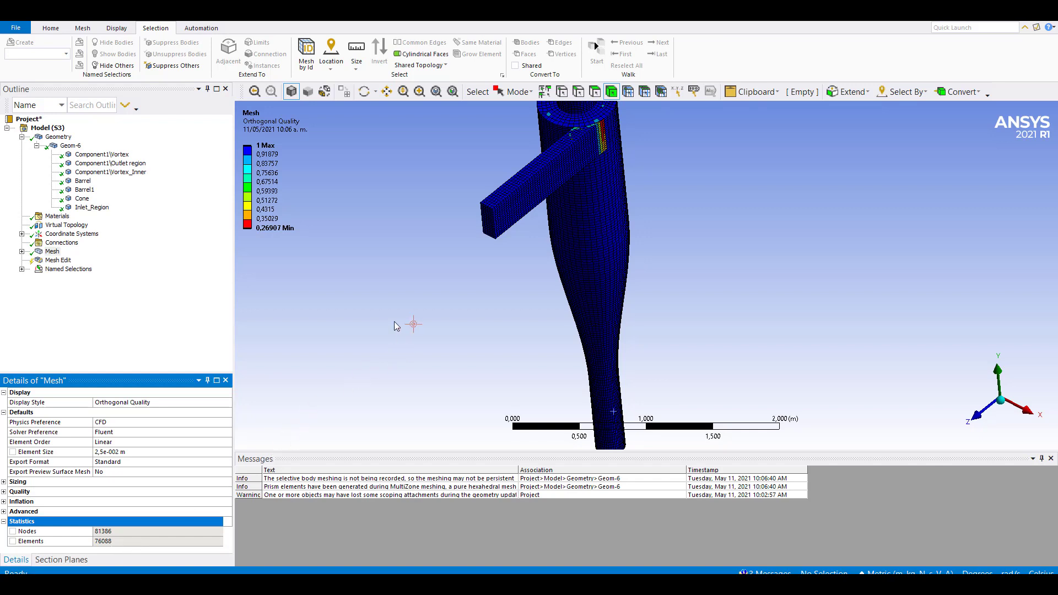
pyautogui.scroll(-2, 407, 277)
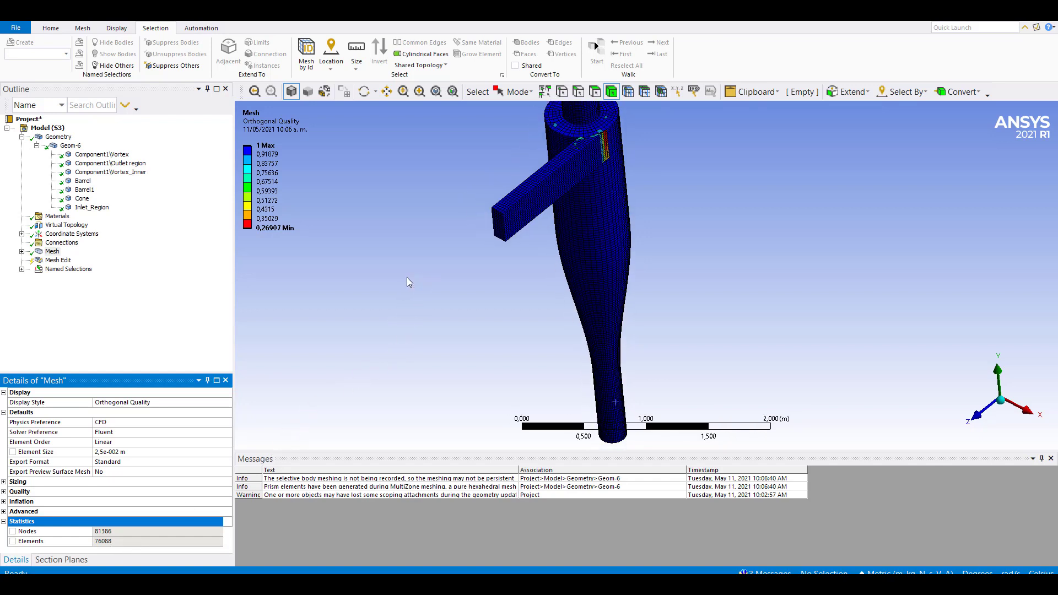